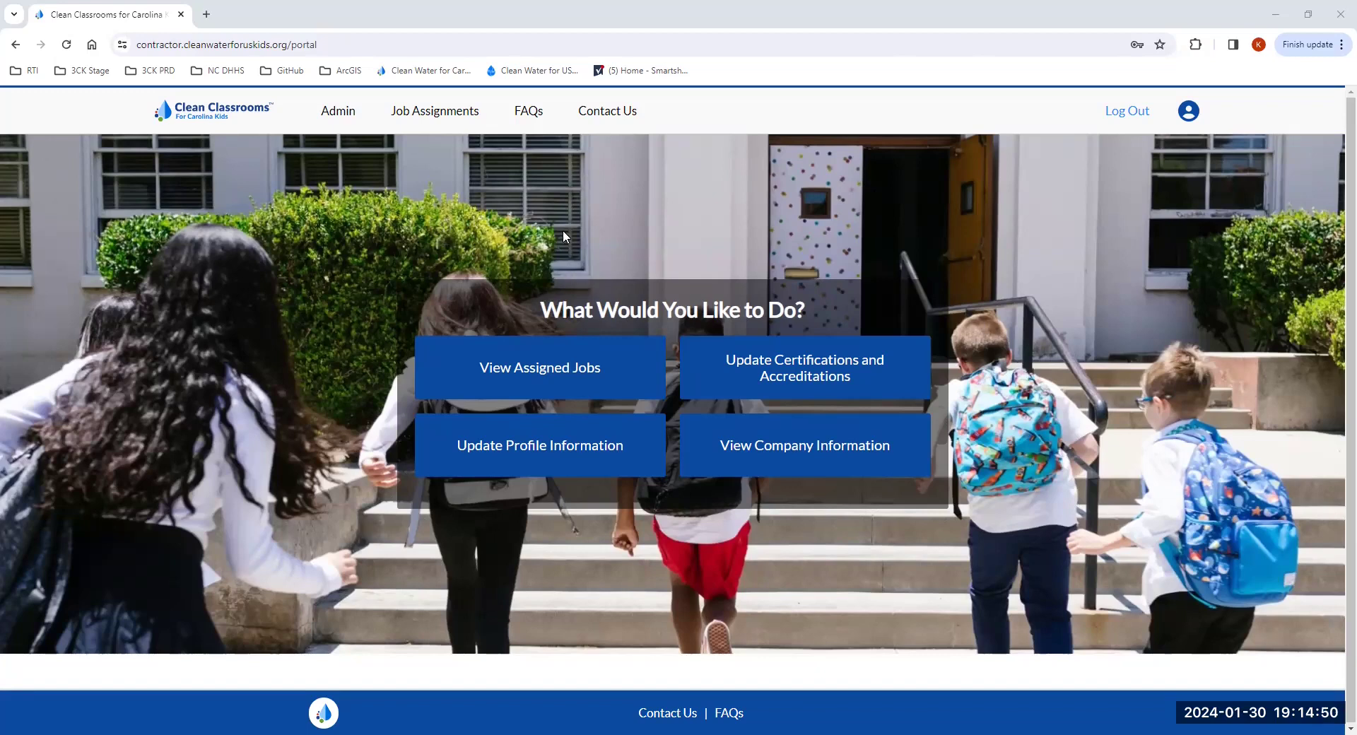
- Open the administrator's cost estimates and preview the pending asbestos inspection job for RTI's Child Care Facility [TEST]
click(344, 120)
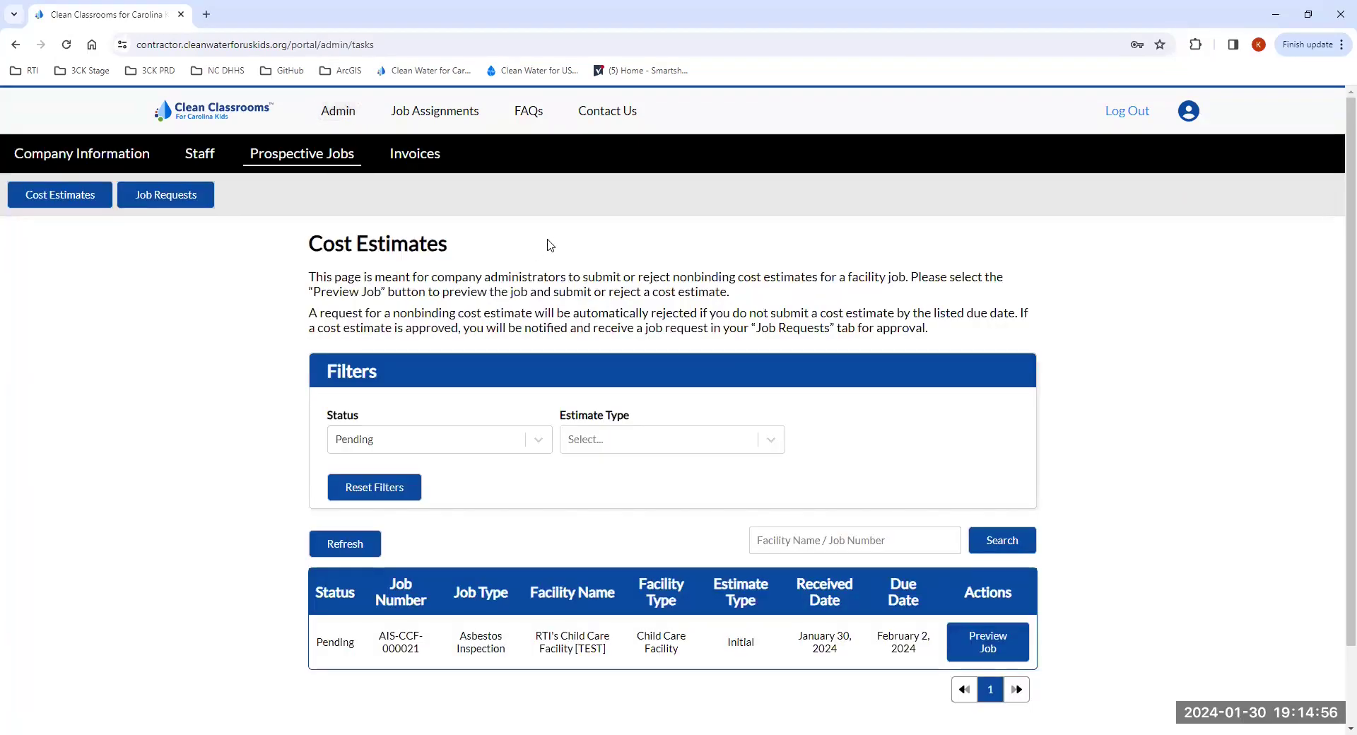
scroll(551, 245, down, 1)
scroll(550, 246, up, 1)
scroll(515, 291, down, 1)
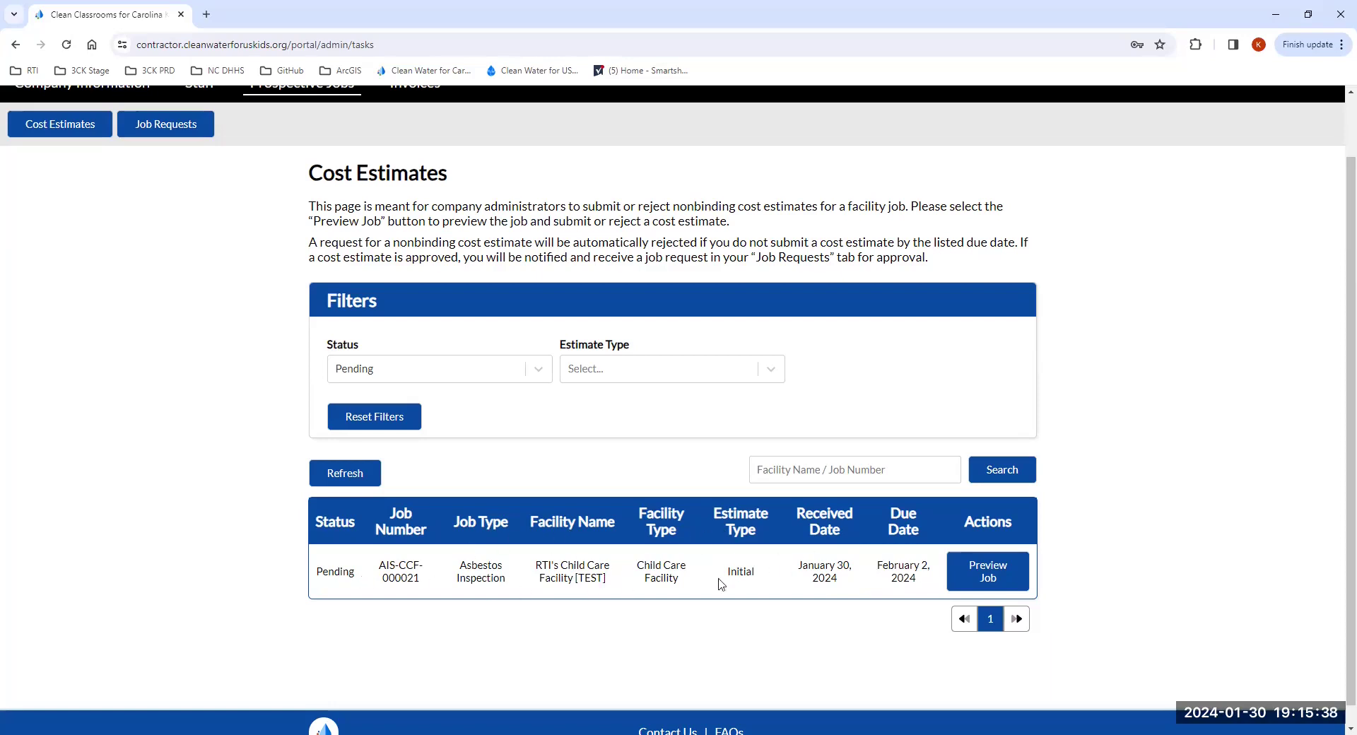
click(990, 577)
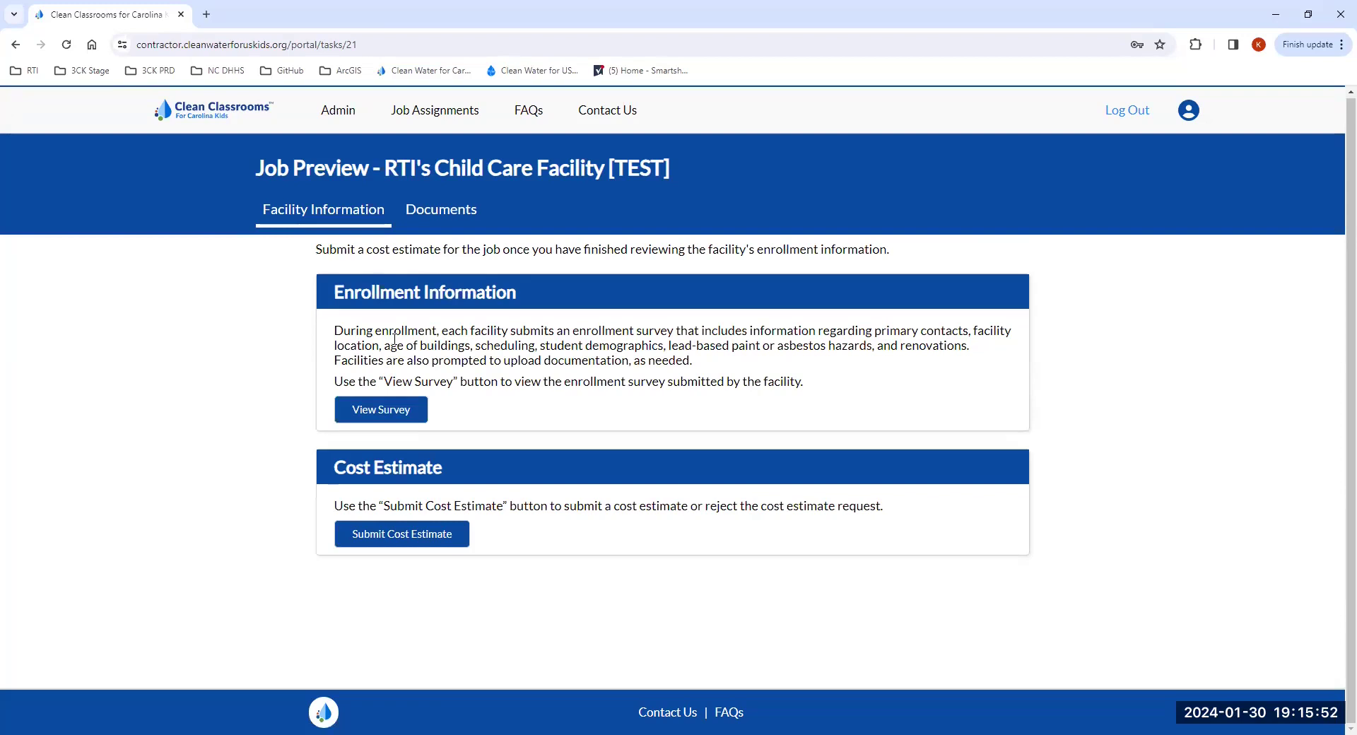
- Open the facility's enrollment survey and review its overview, contact information and address information
click(387, 413)
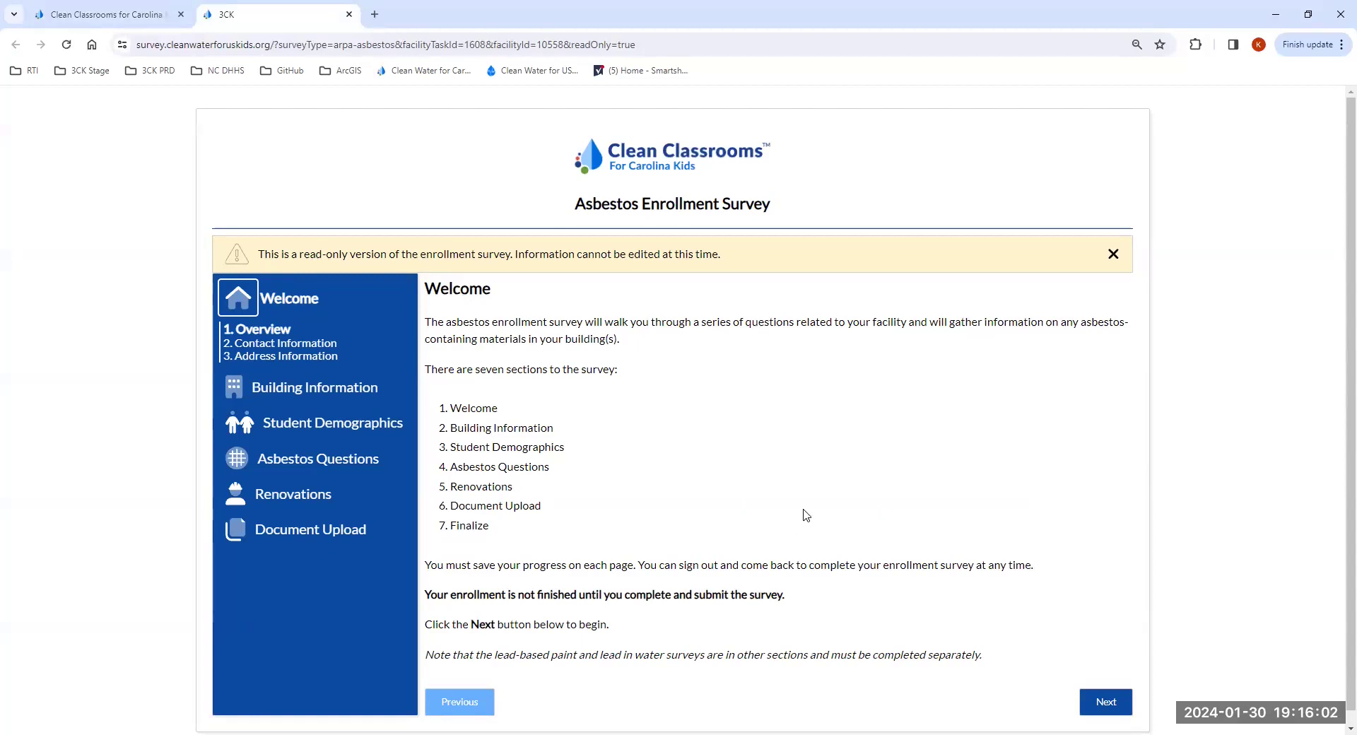
click(1098, 703)
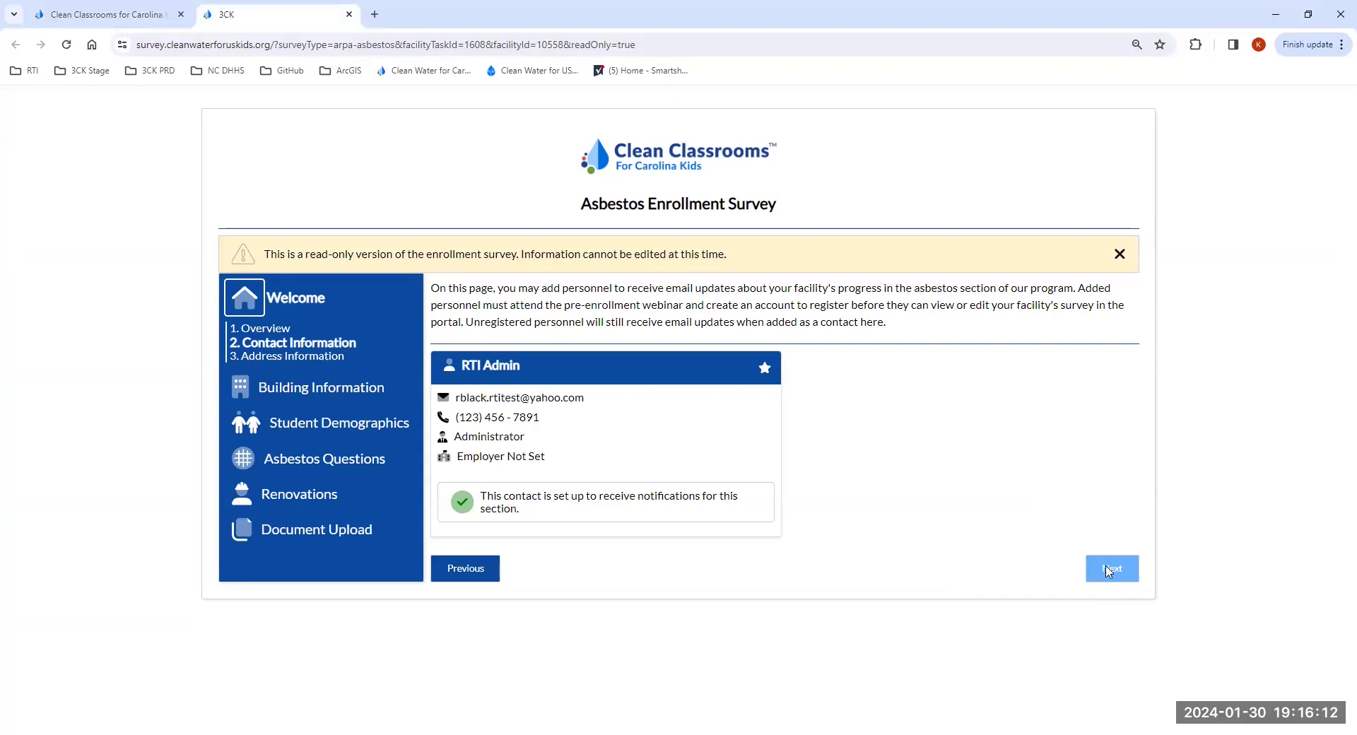
click(1110, 569)
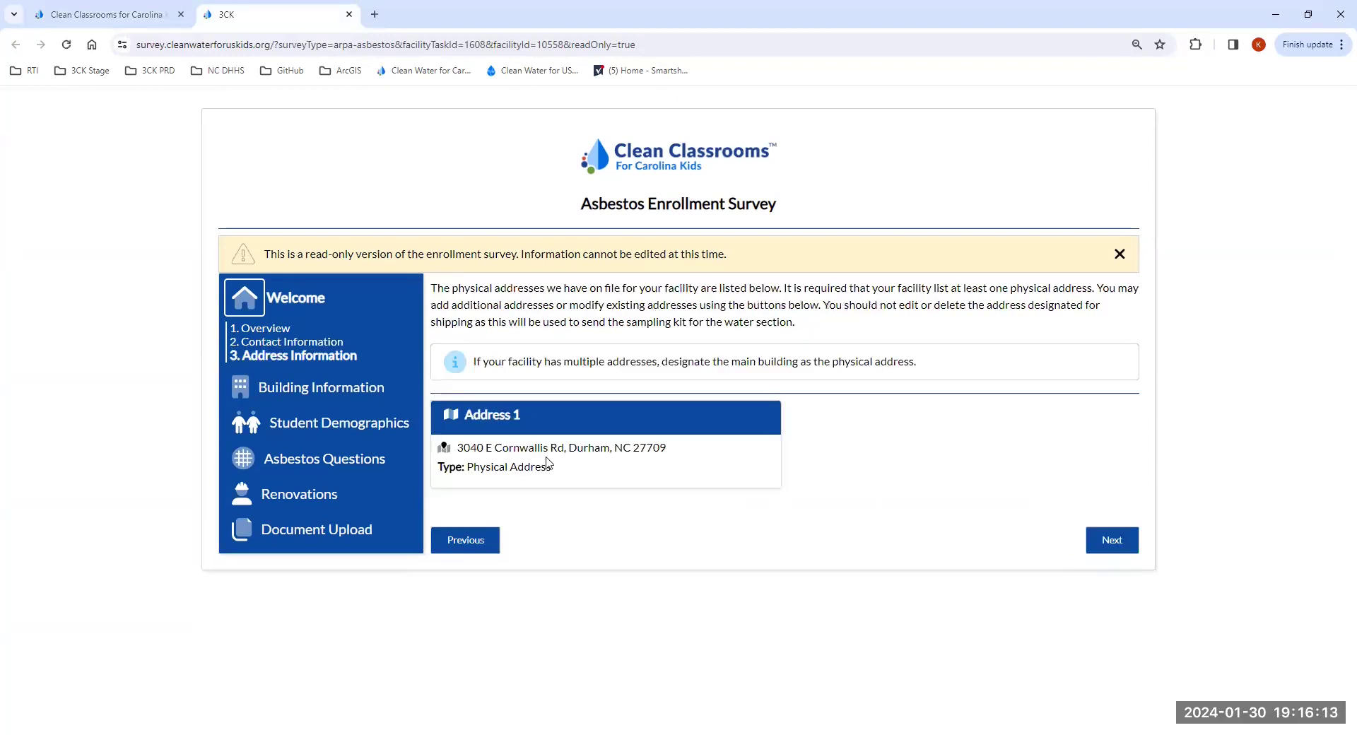
click(304, 344)
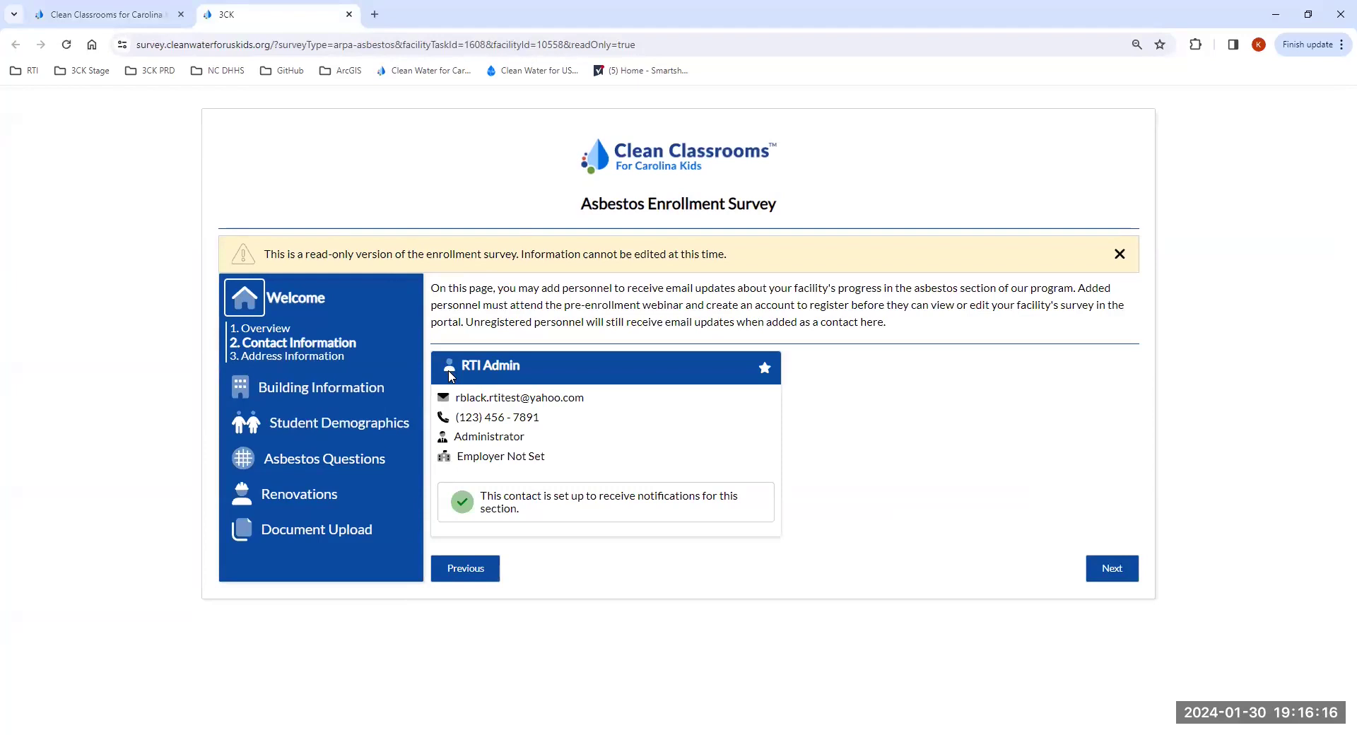
click(277, 357)
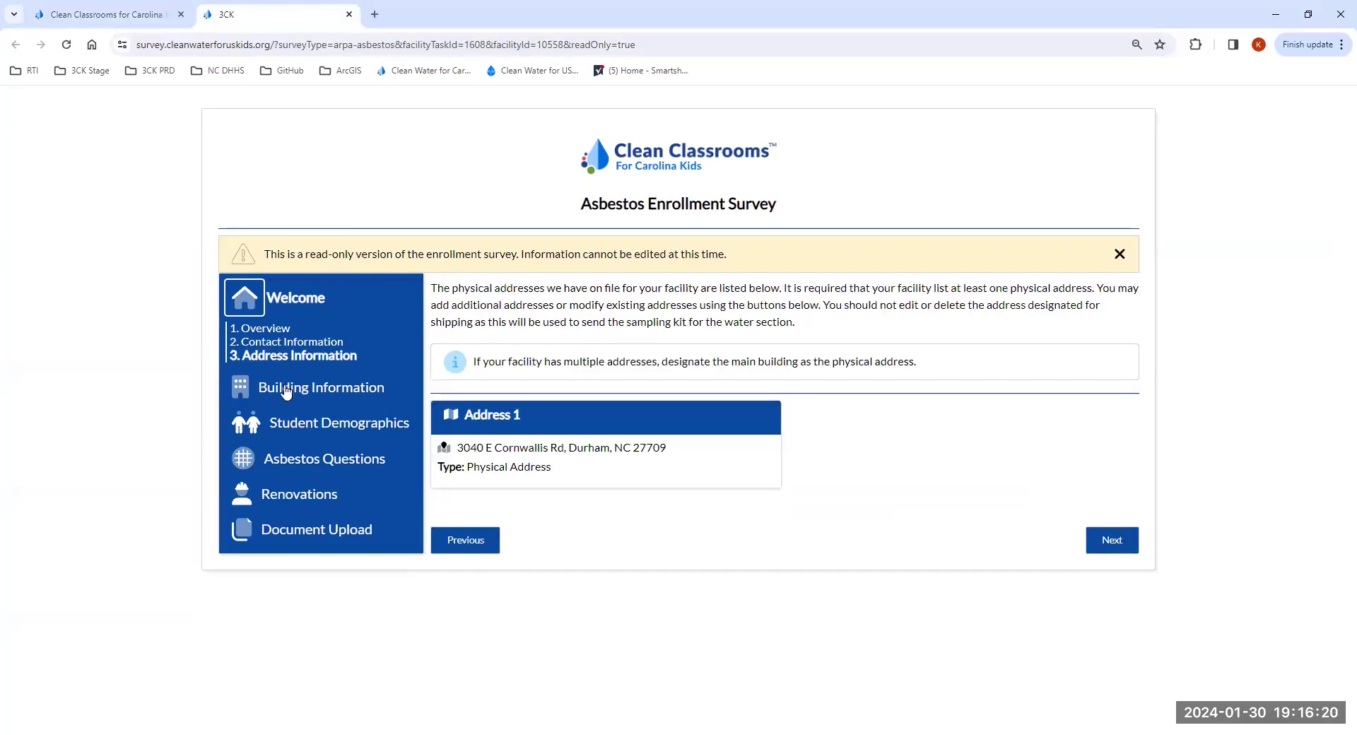
- Review the survey's center information, buildings, center scheduling and center demographics
click(283, 387)
click(280, 381)
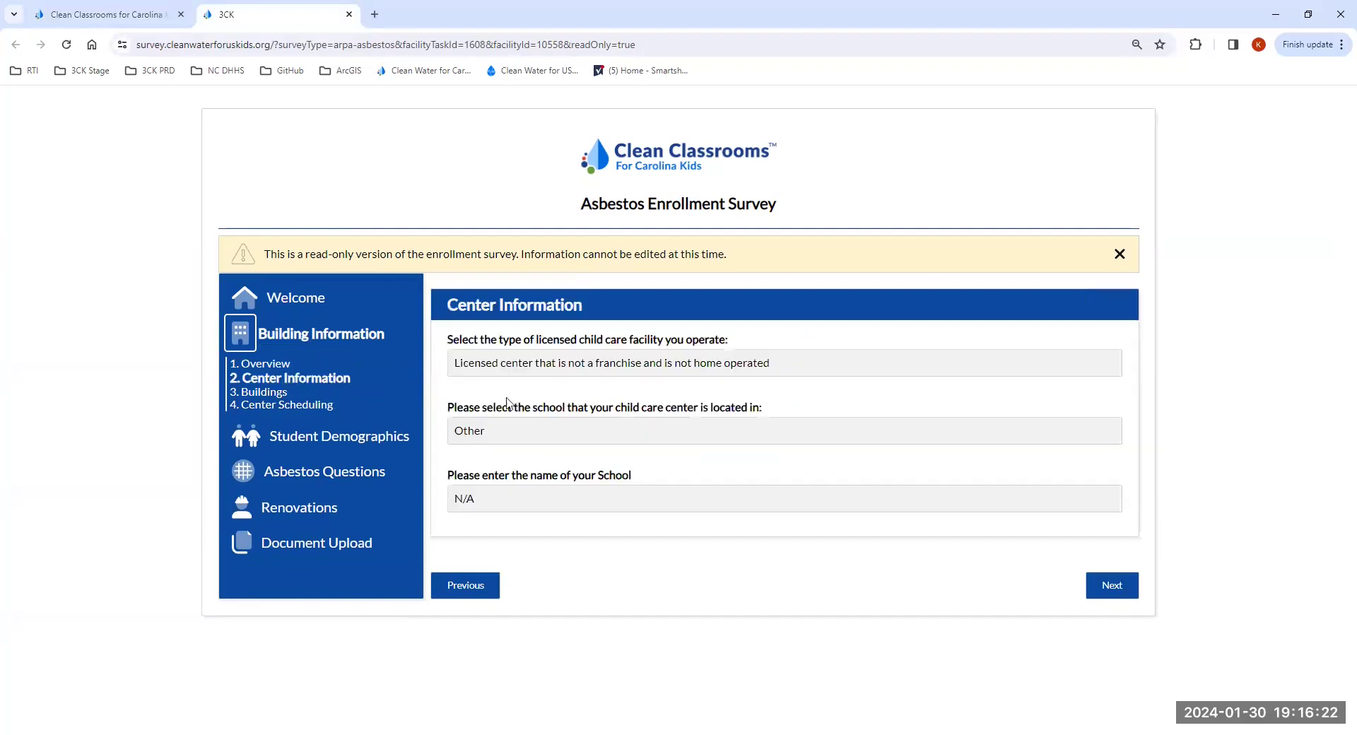
click(274, 394)
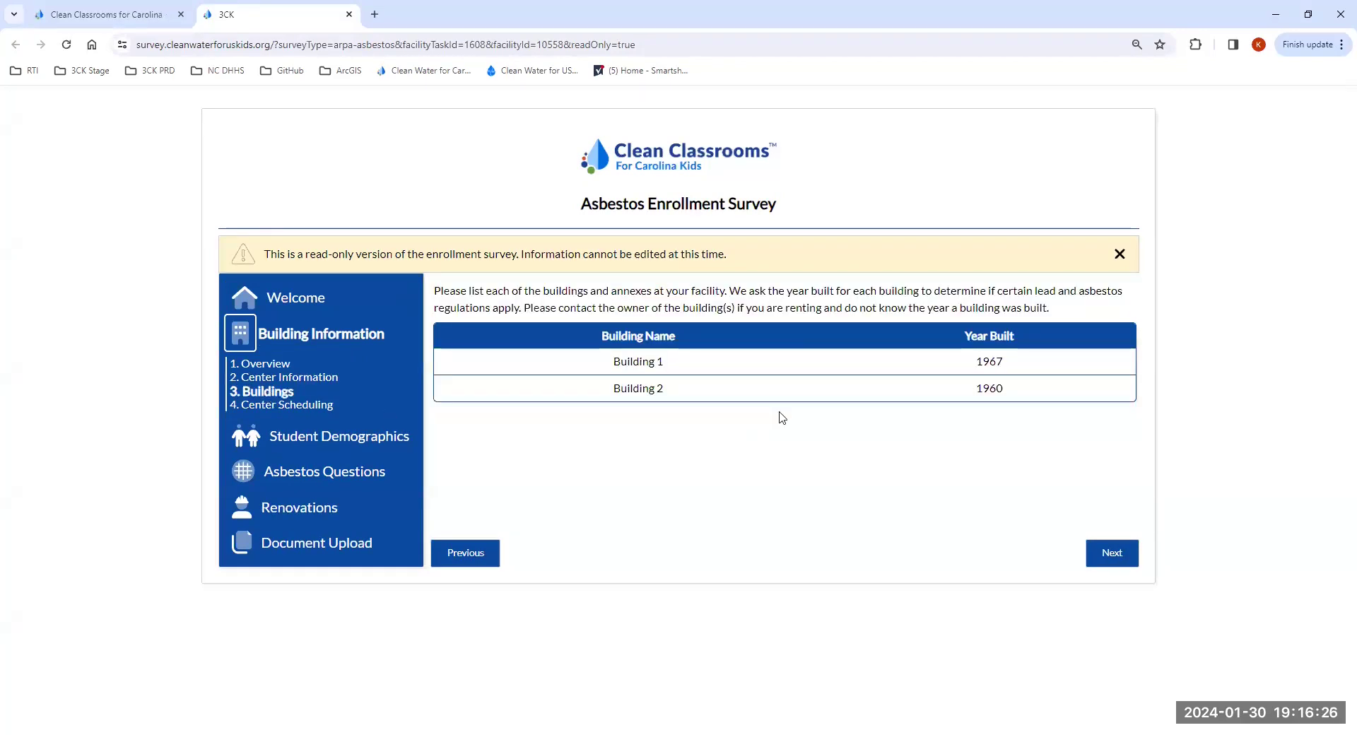
click(307, 410)
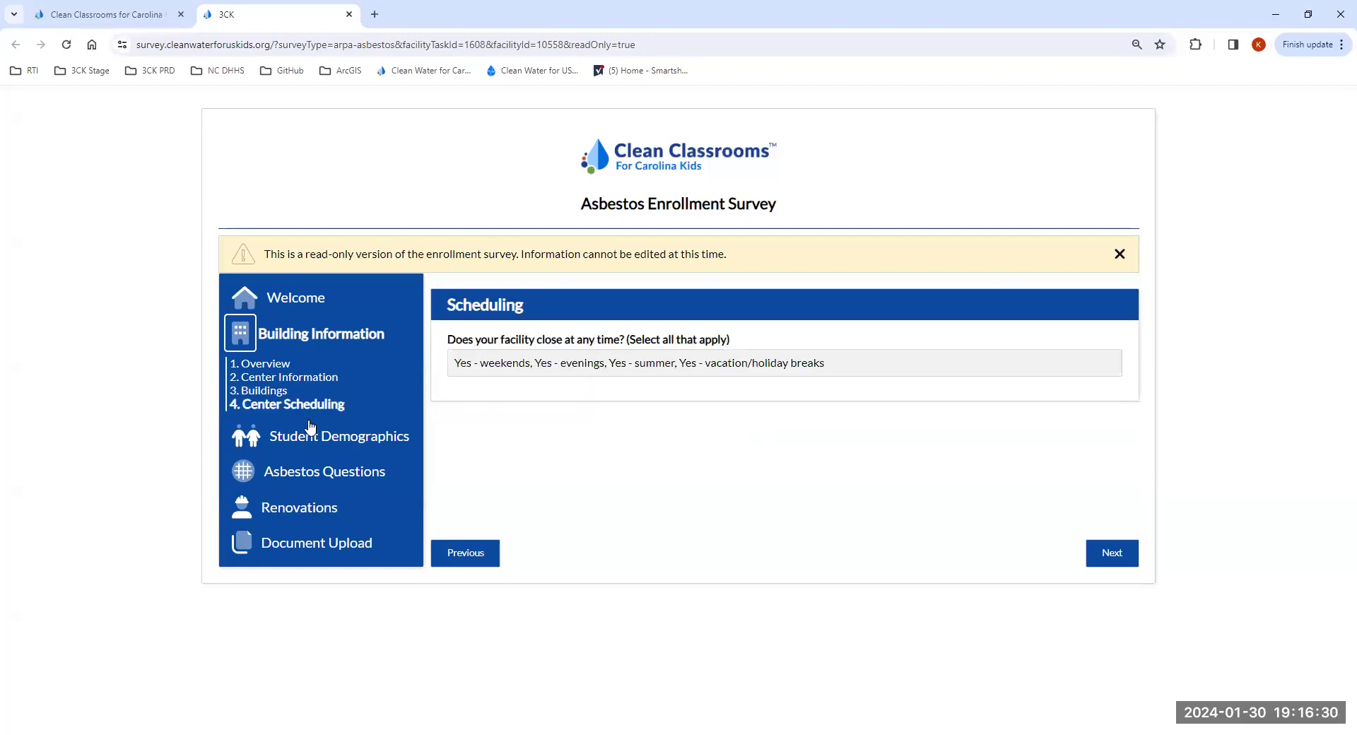
click(318, 441)
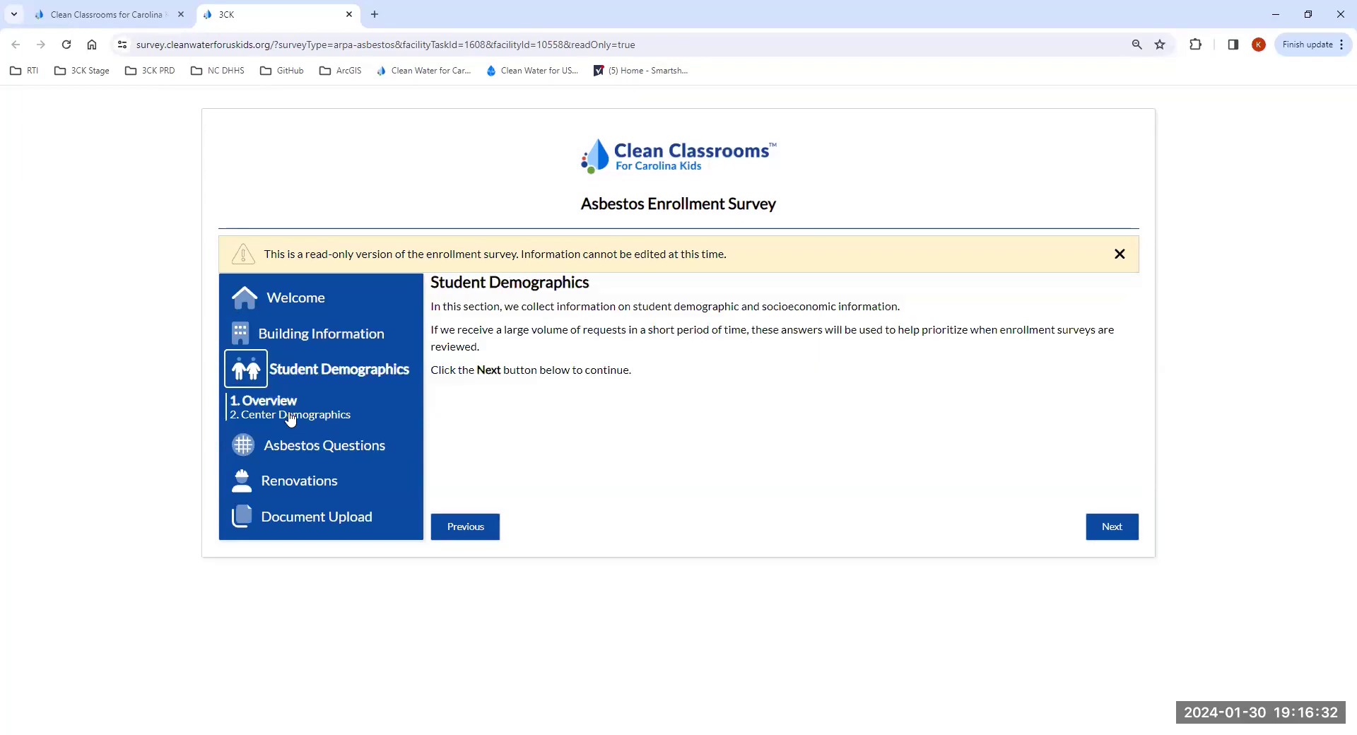
click(293, 418)
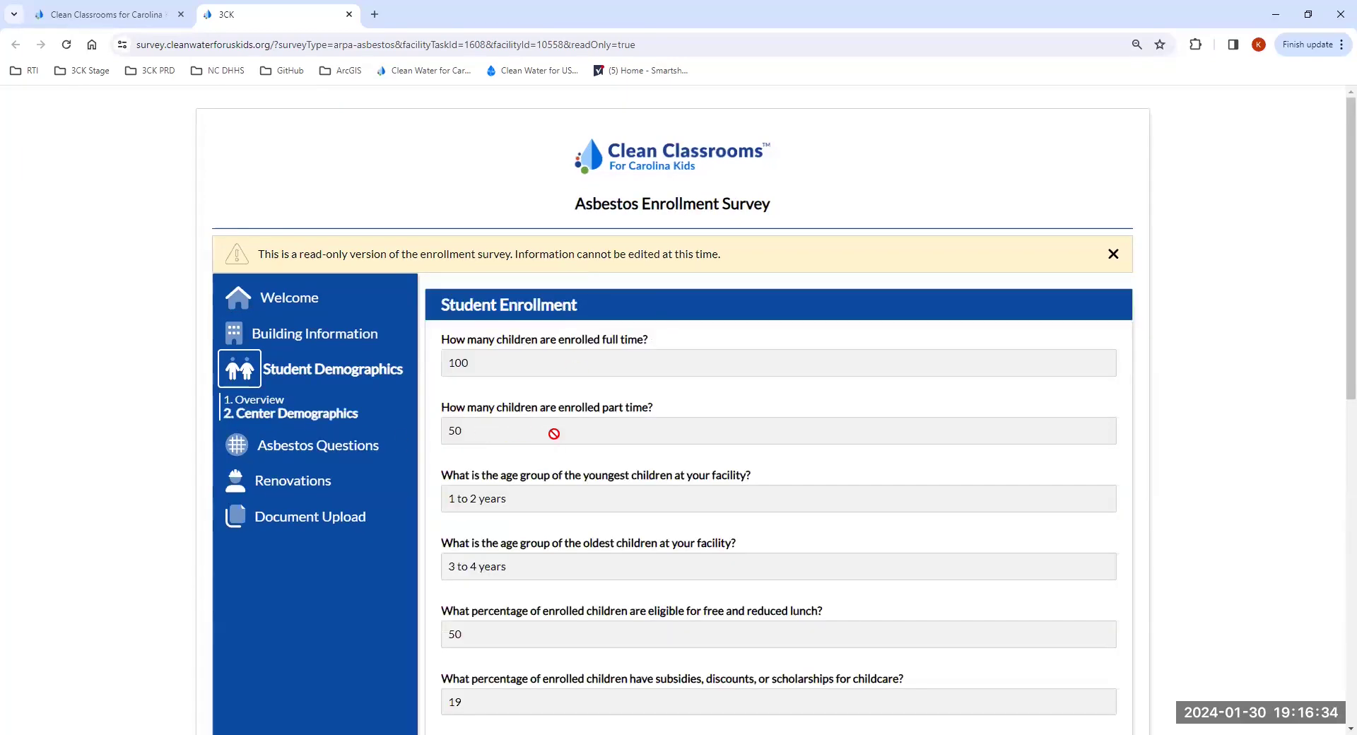
- Review the survey's asbestos answers on inspection, areas of concern and preferred professionals, plus the renovation information
click(307, 453)
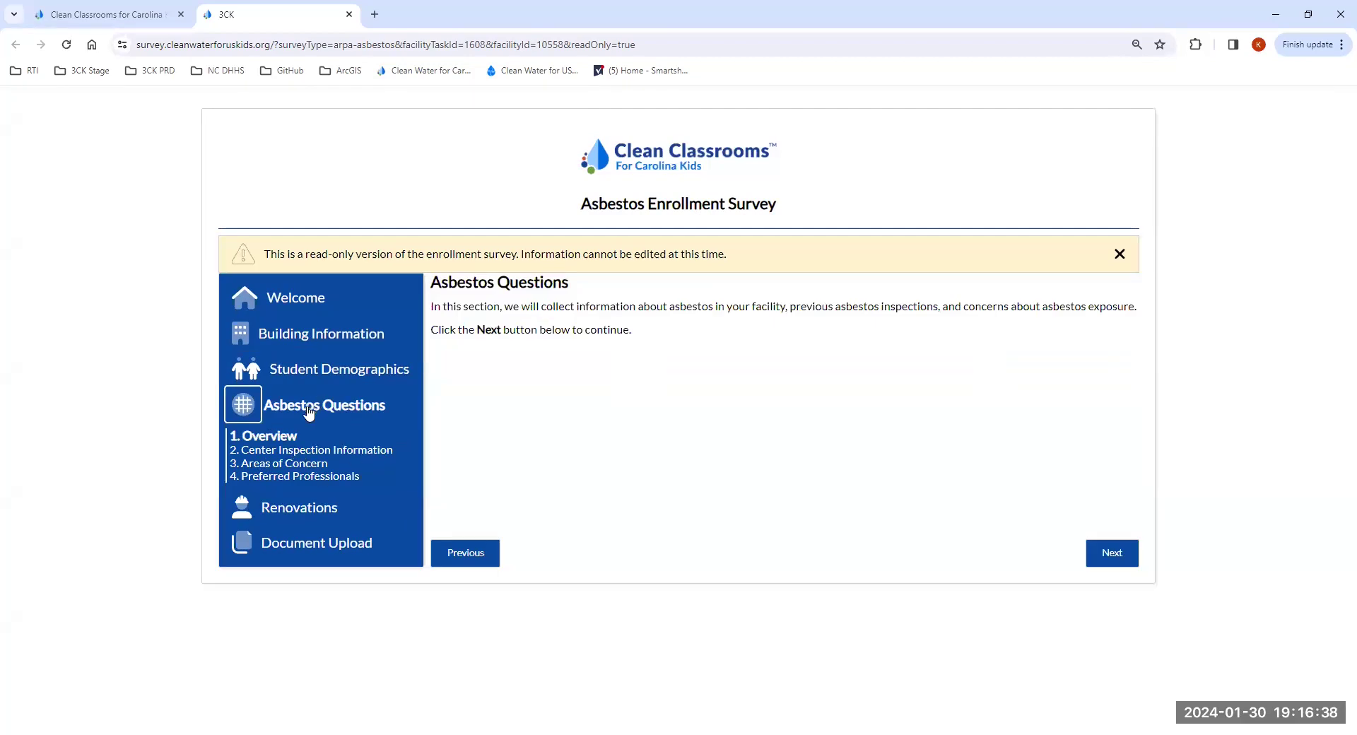
click(301, 456)
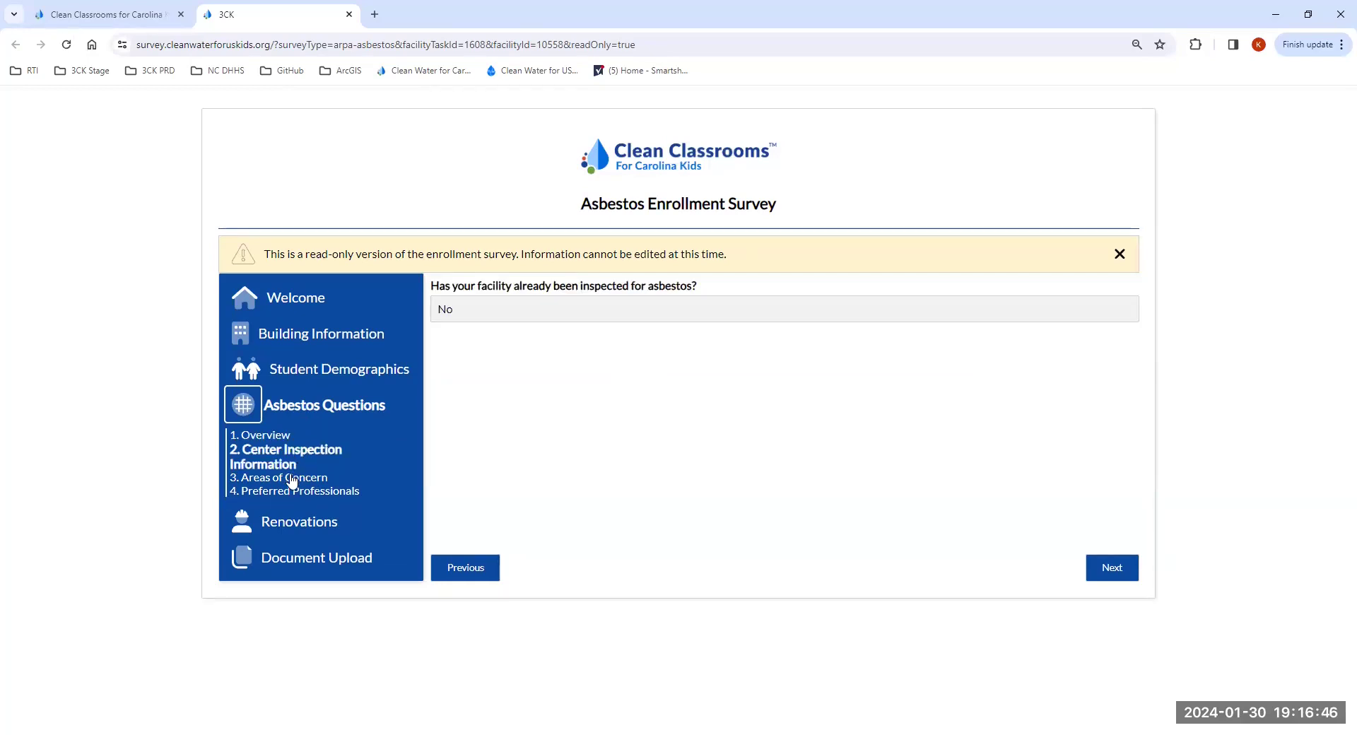
click(292, 479)
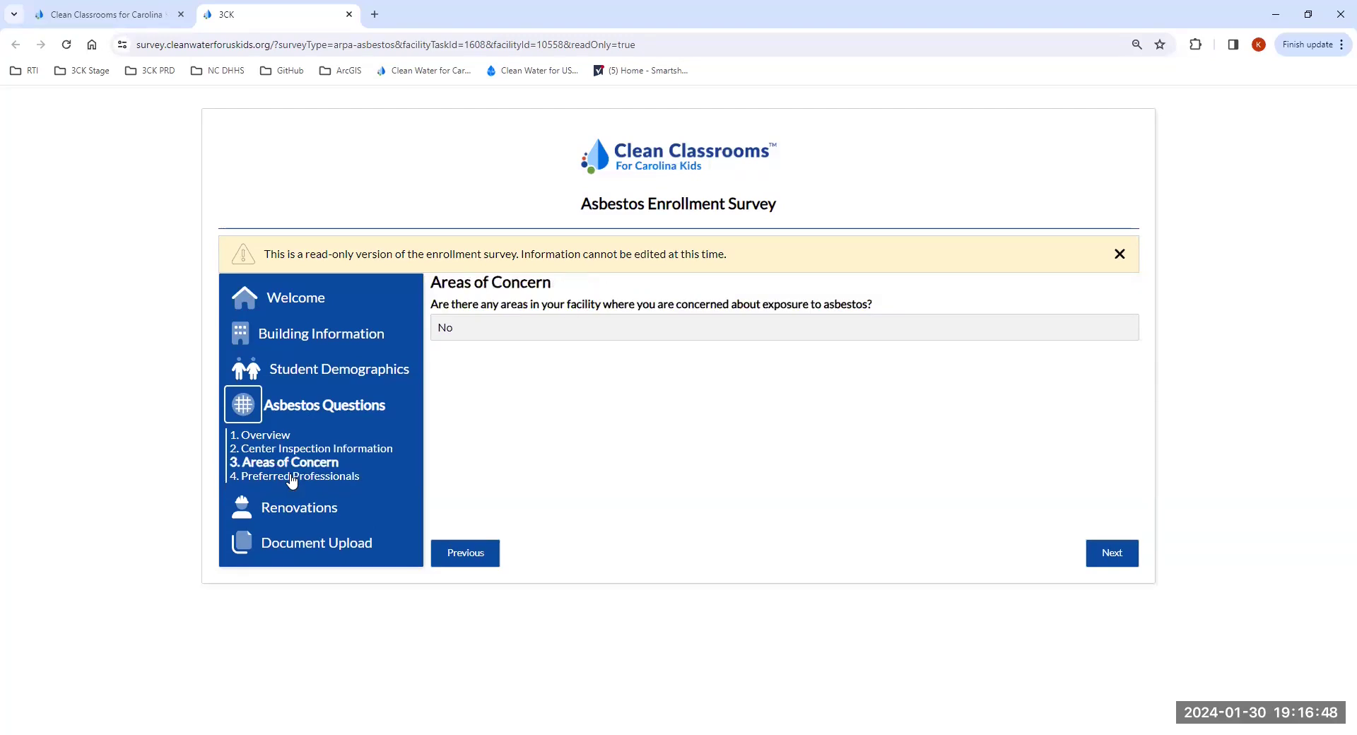
click(293, 477)
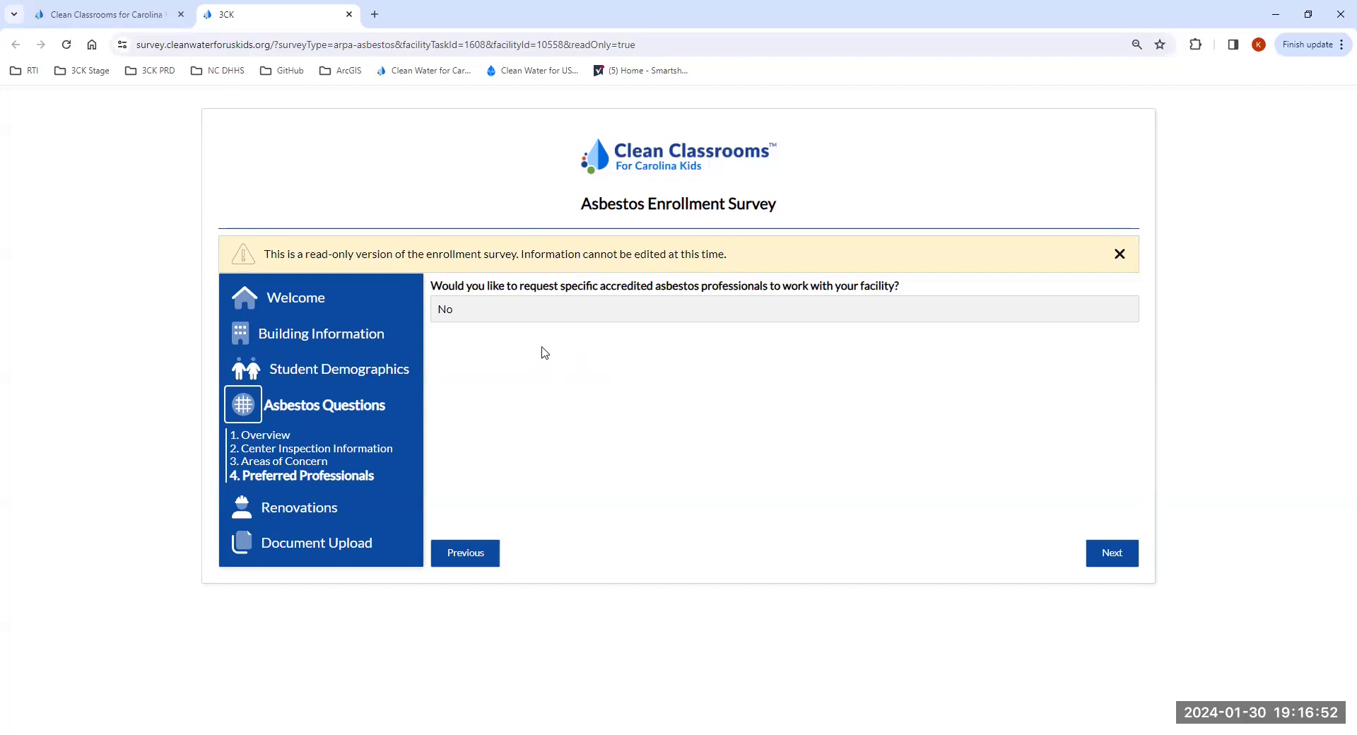
click(313, 510)
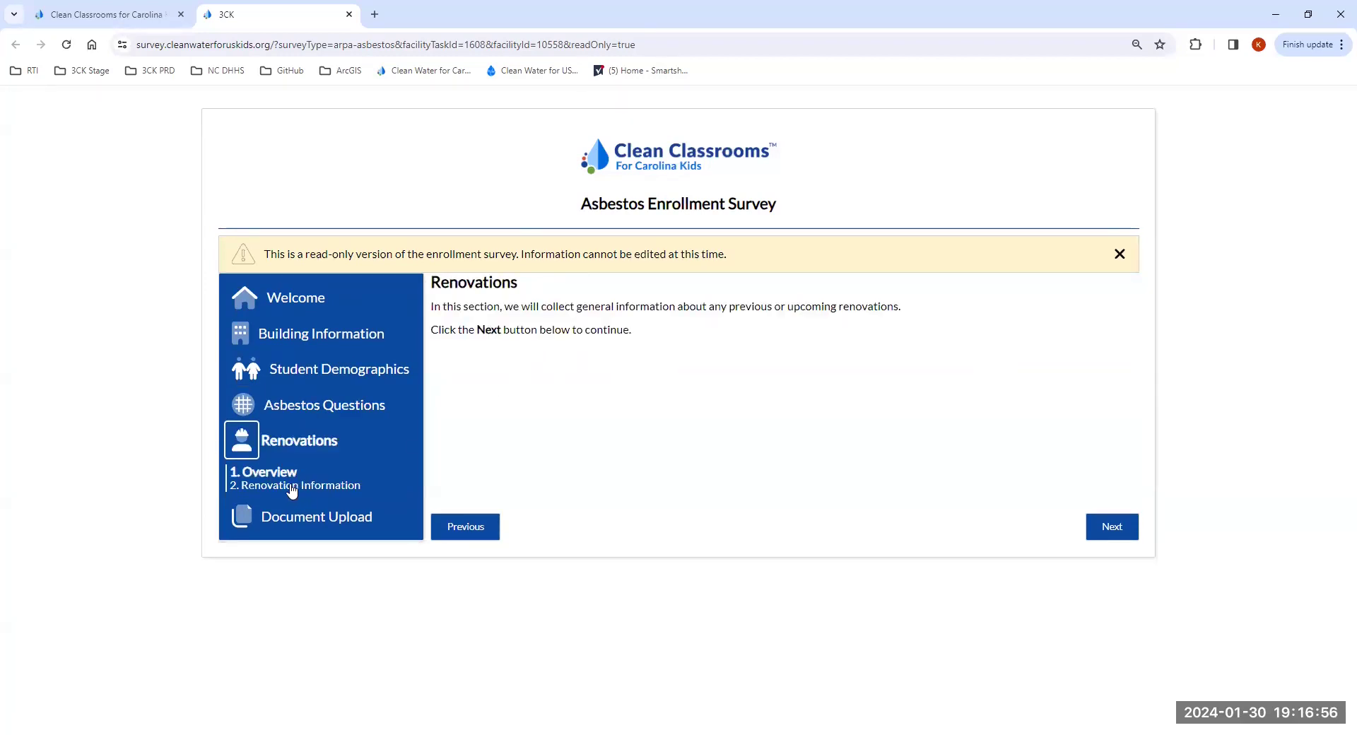
click(292, 487)
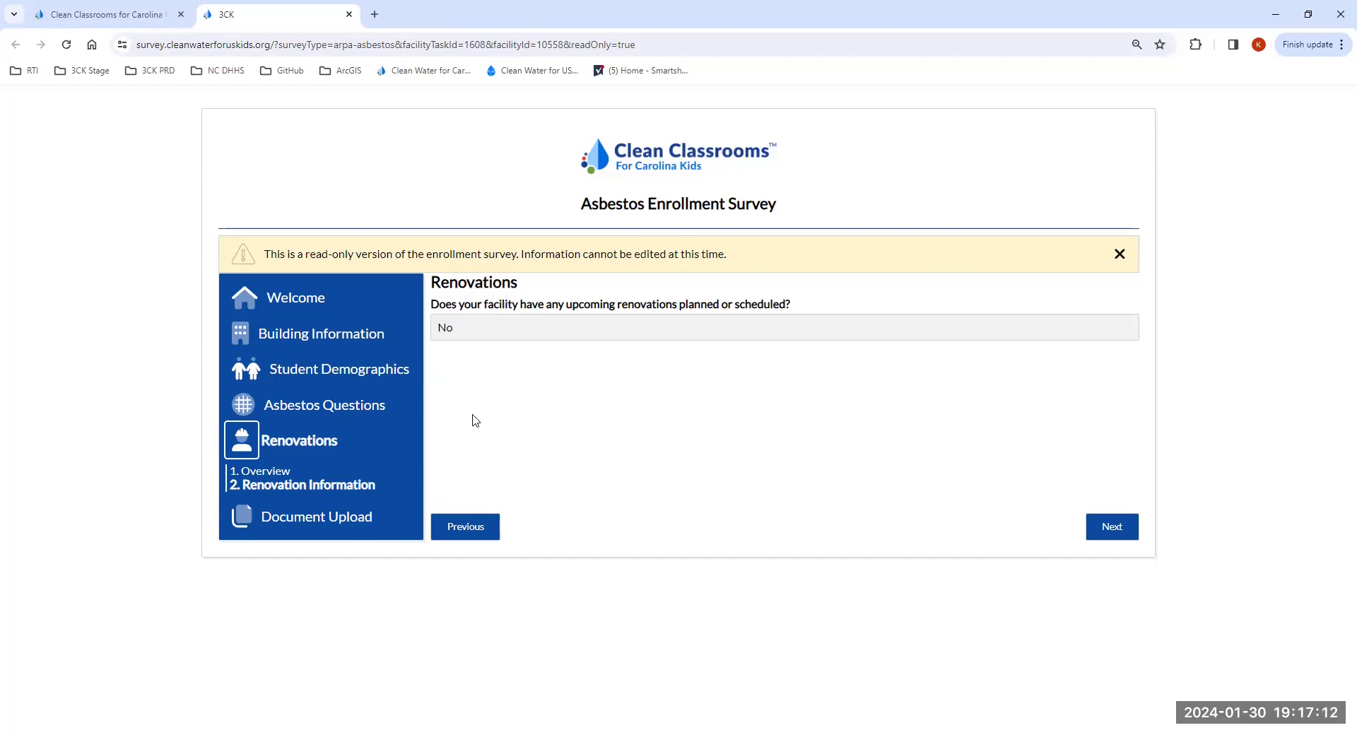
- View the property tax record PDF uploaded with the survey, read through its pages, and return to the survey
click(315, 520)
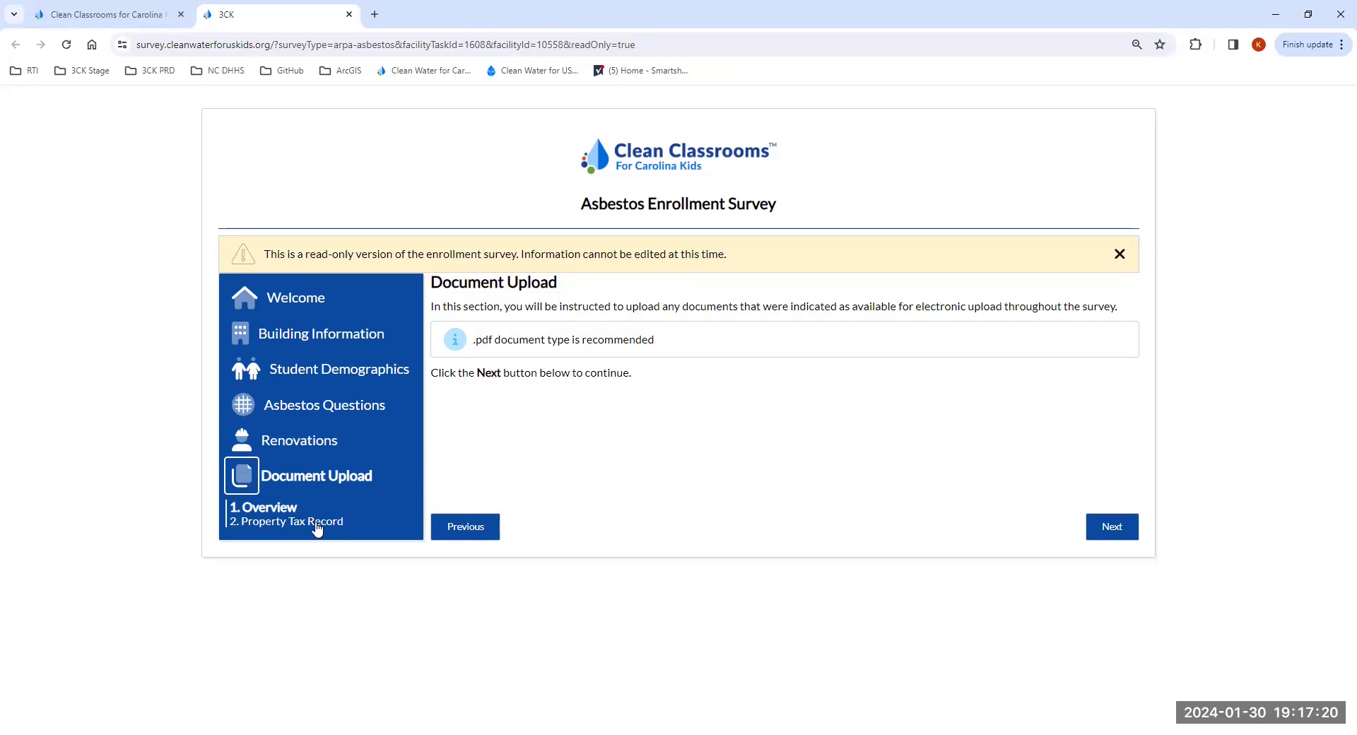
click(317, 525)
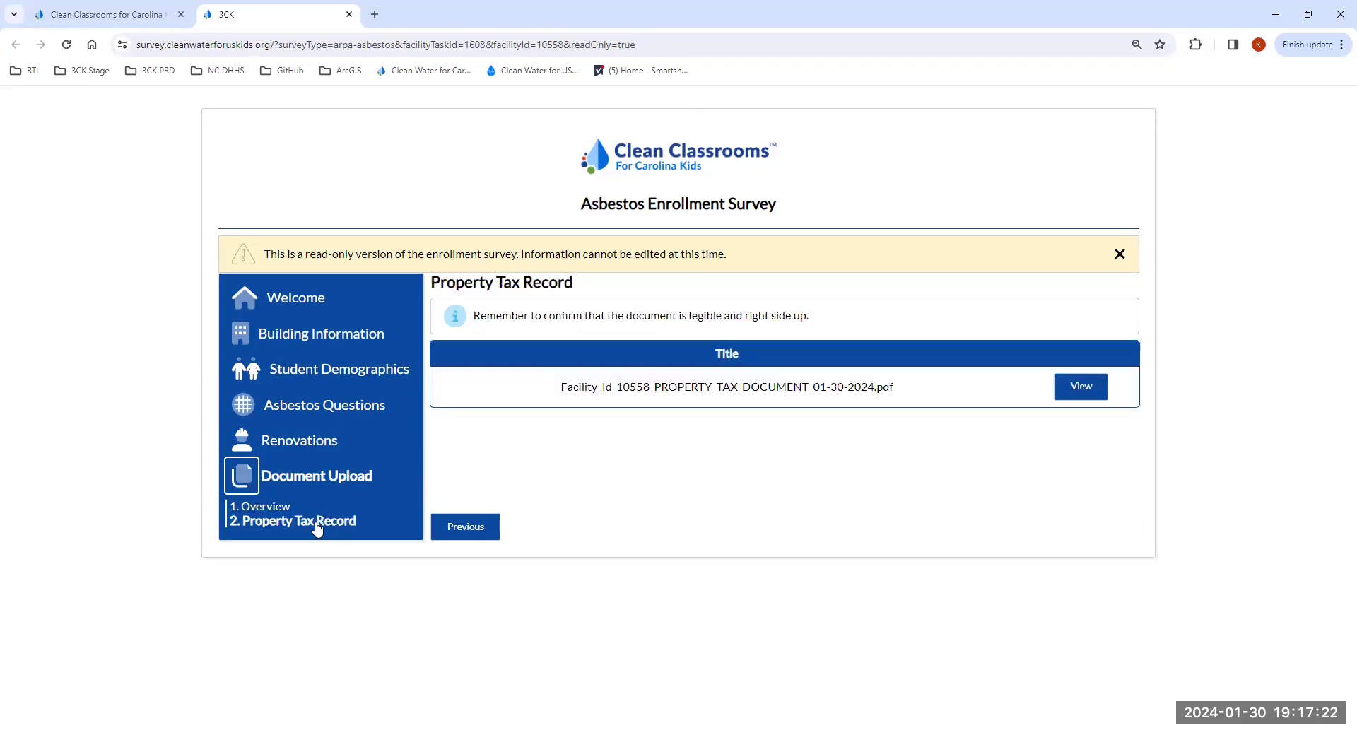
click(1076, 398)
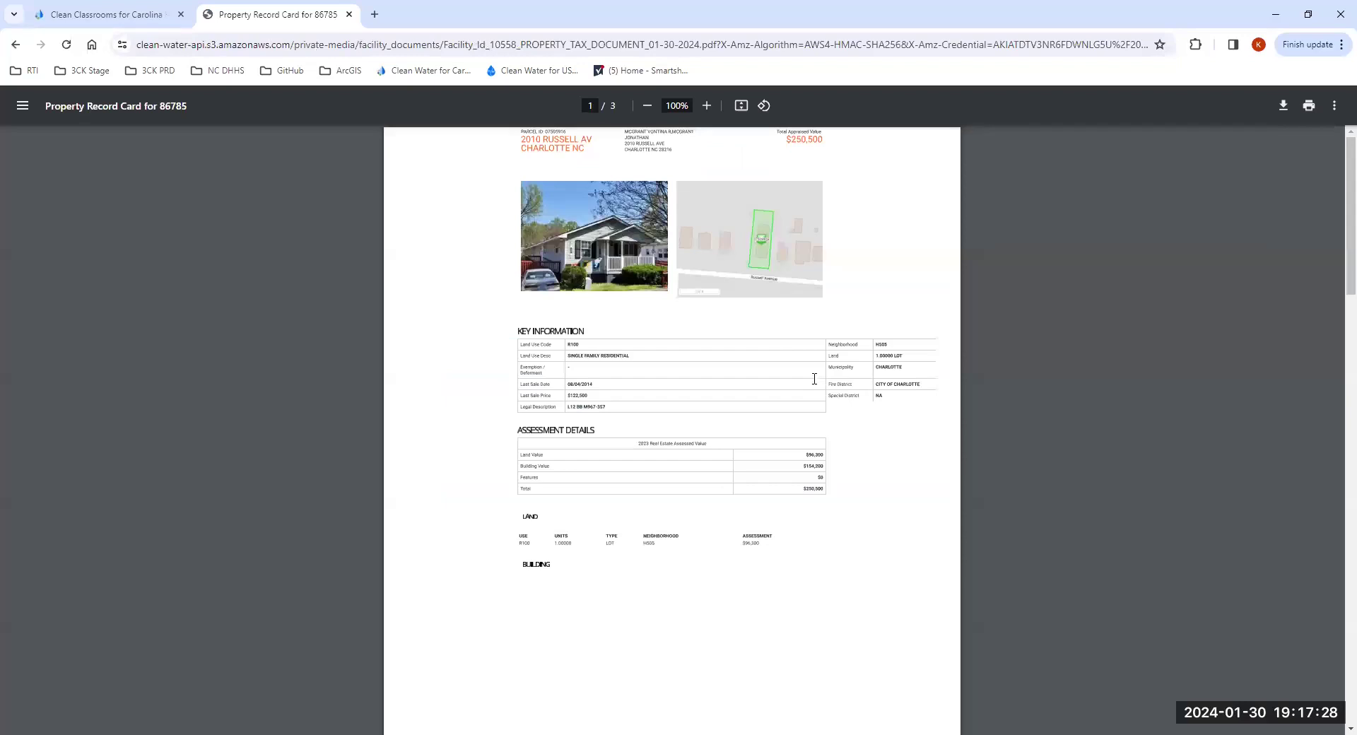
scroll(759, 326, down, 10)
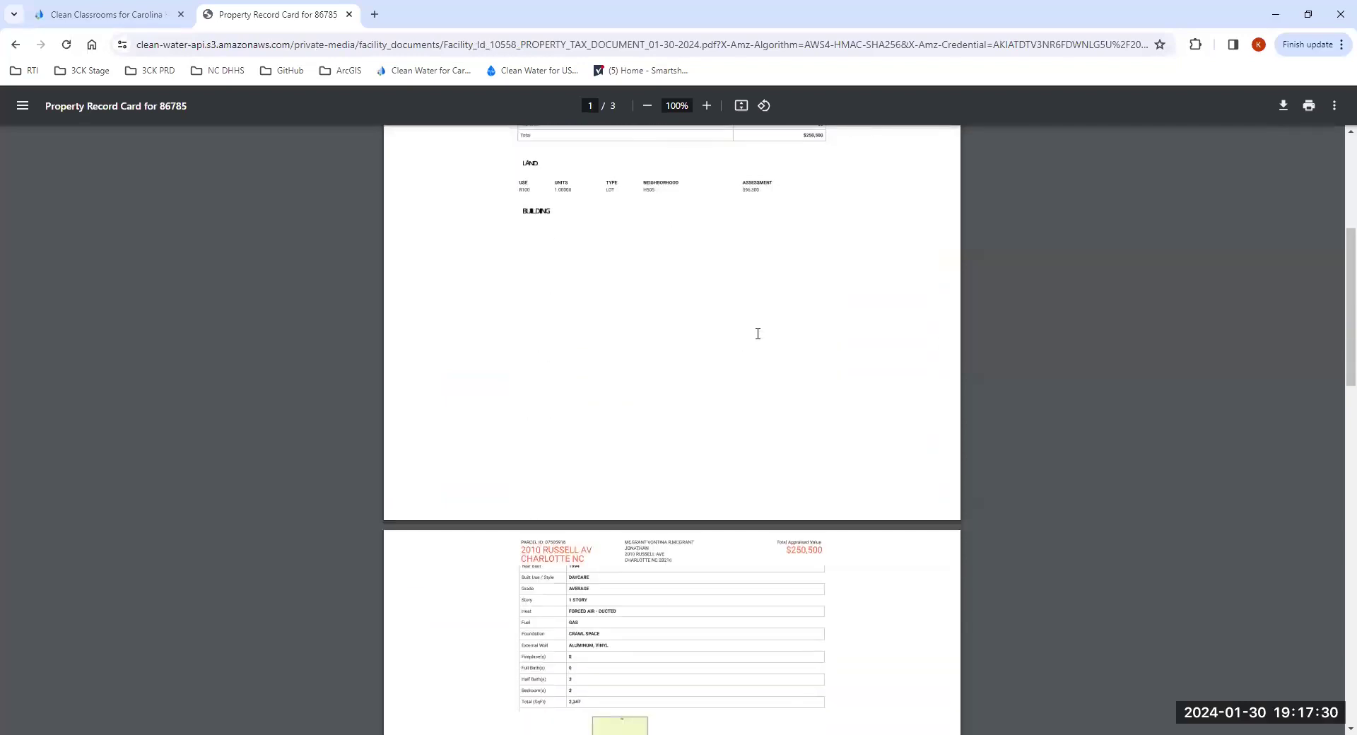
scroll(722, 429, down, 5)
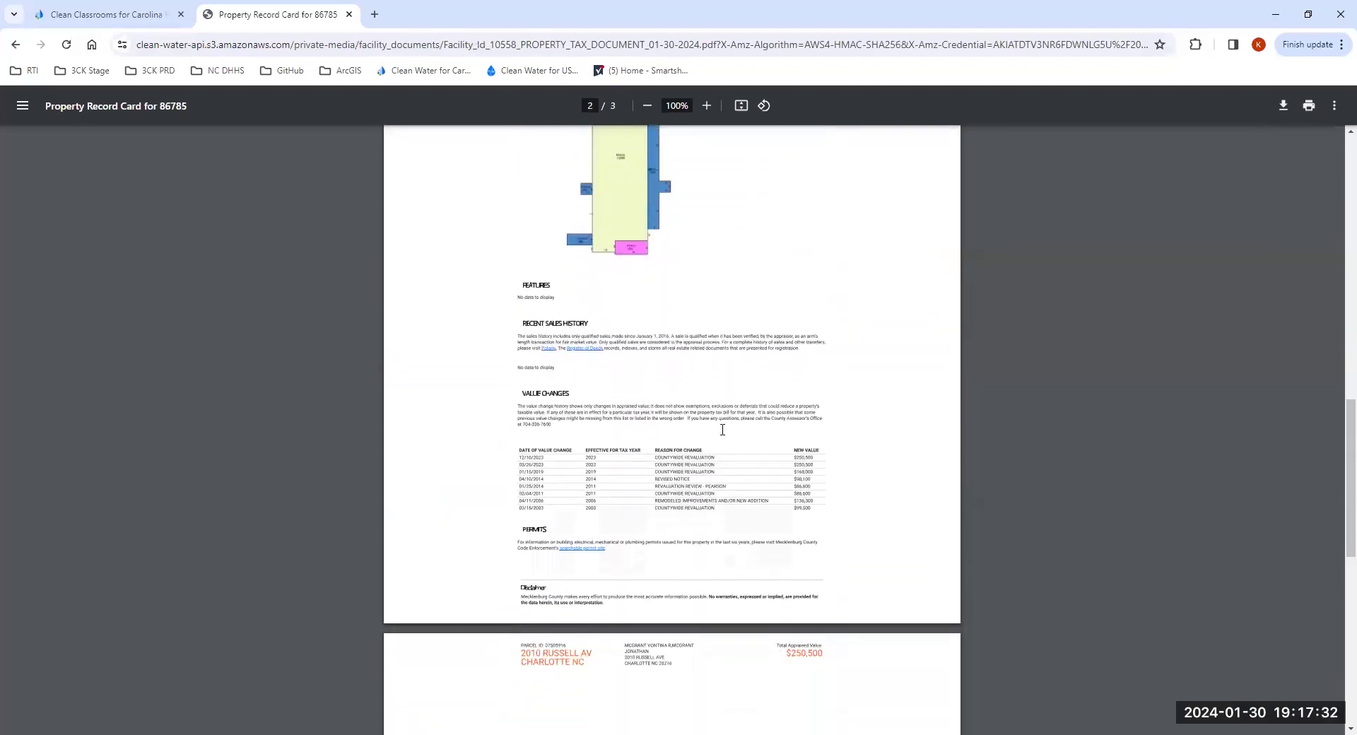
scroll(718, 424, up, 3)
scroll(716, 422, up, 5)
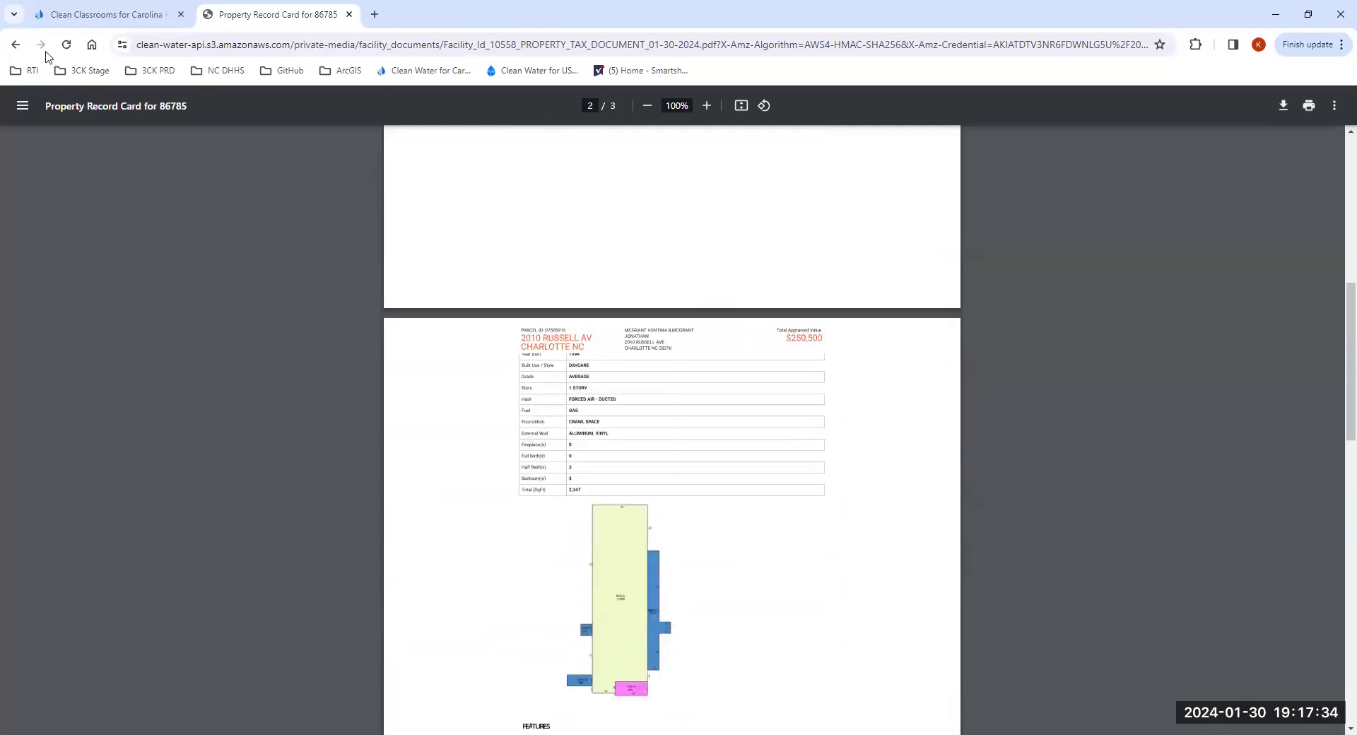
click(15, 44)
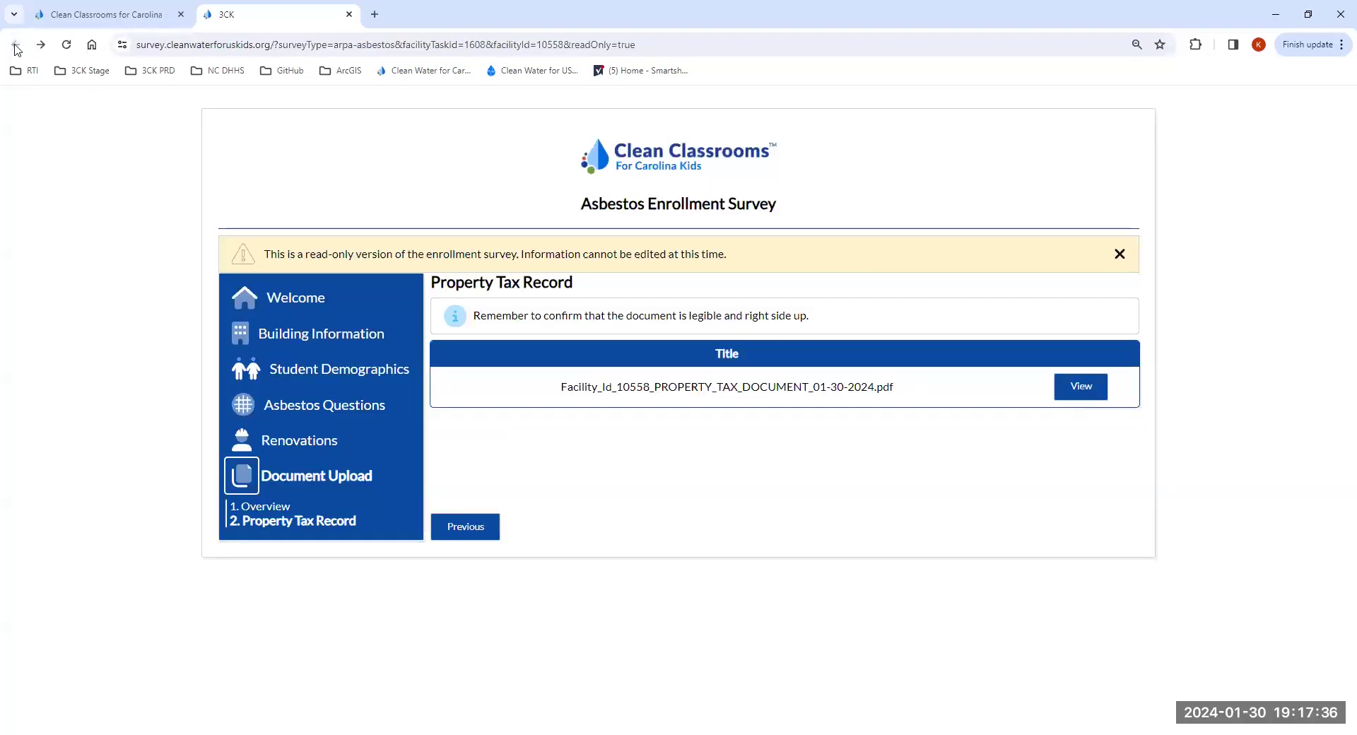
- Return to the job preview, check the documents listed for the facility, and go back to its facility information
click(140, 17)
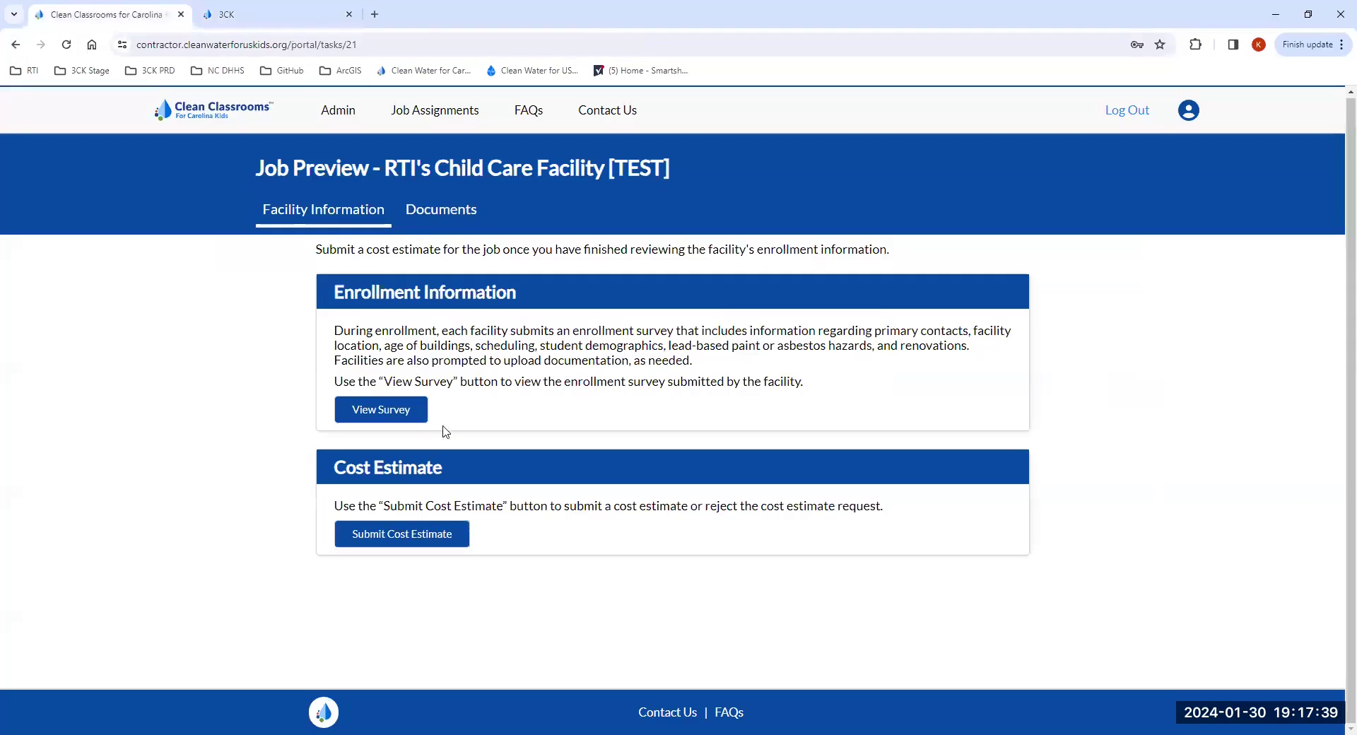
click(427, 216)
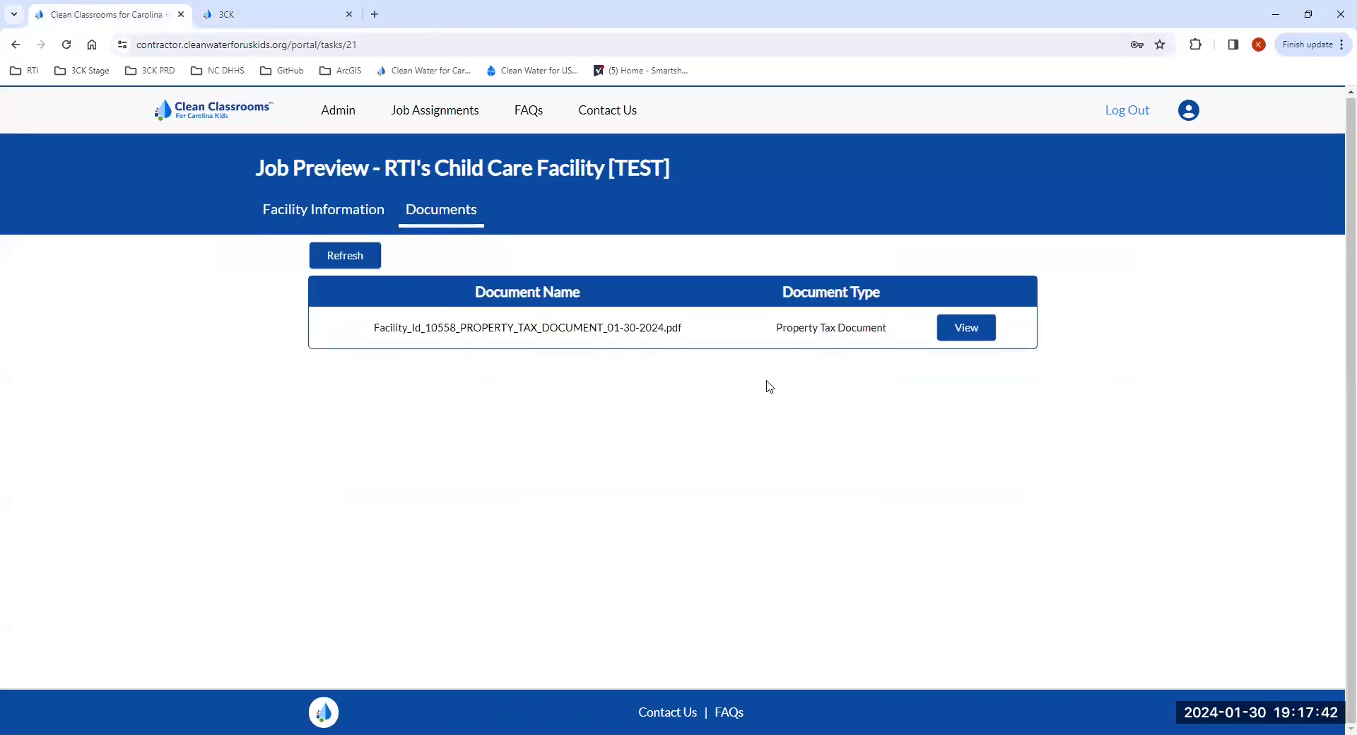
click(354, 223)
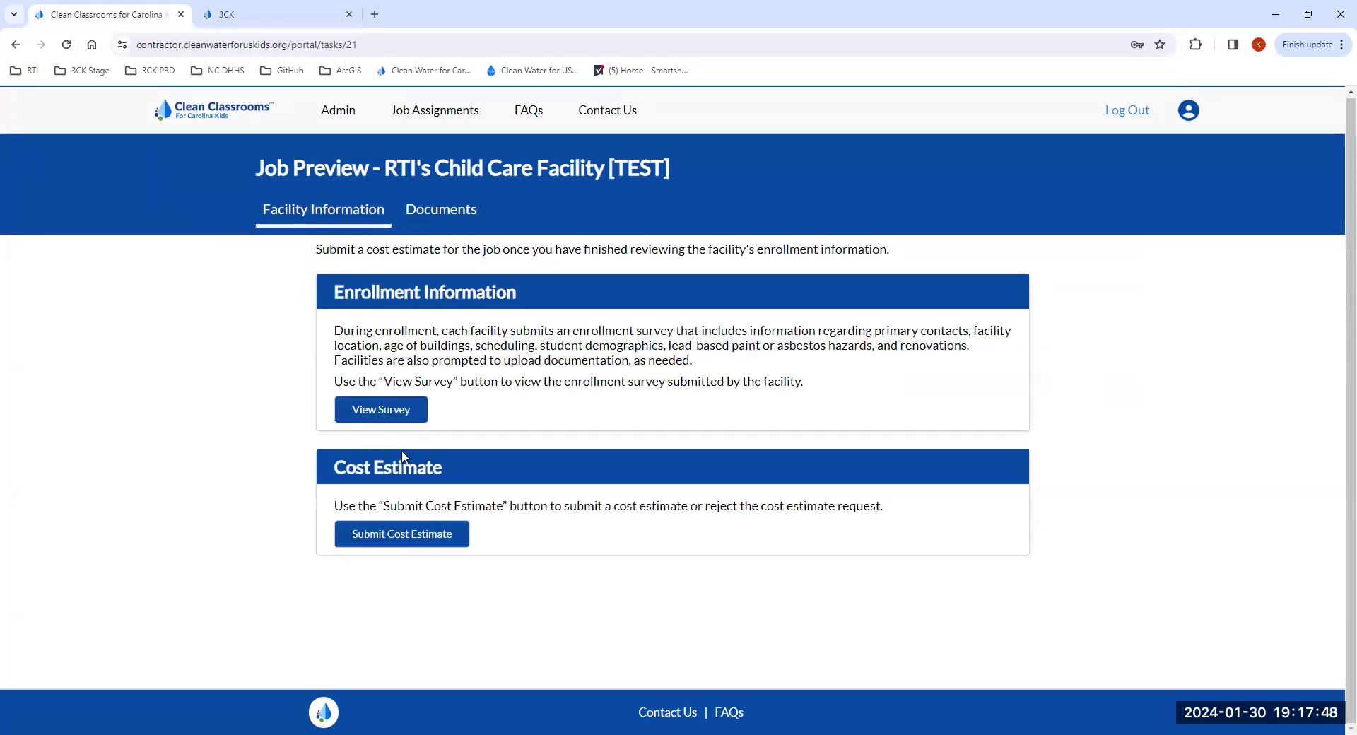
- Start the job's cost estimate with 5 asbestos management planner hours, 10 asbestos inspector hours and 3 administrative support hours
click(407, 542)
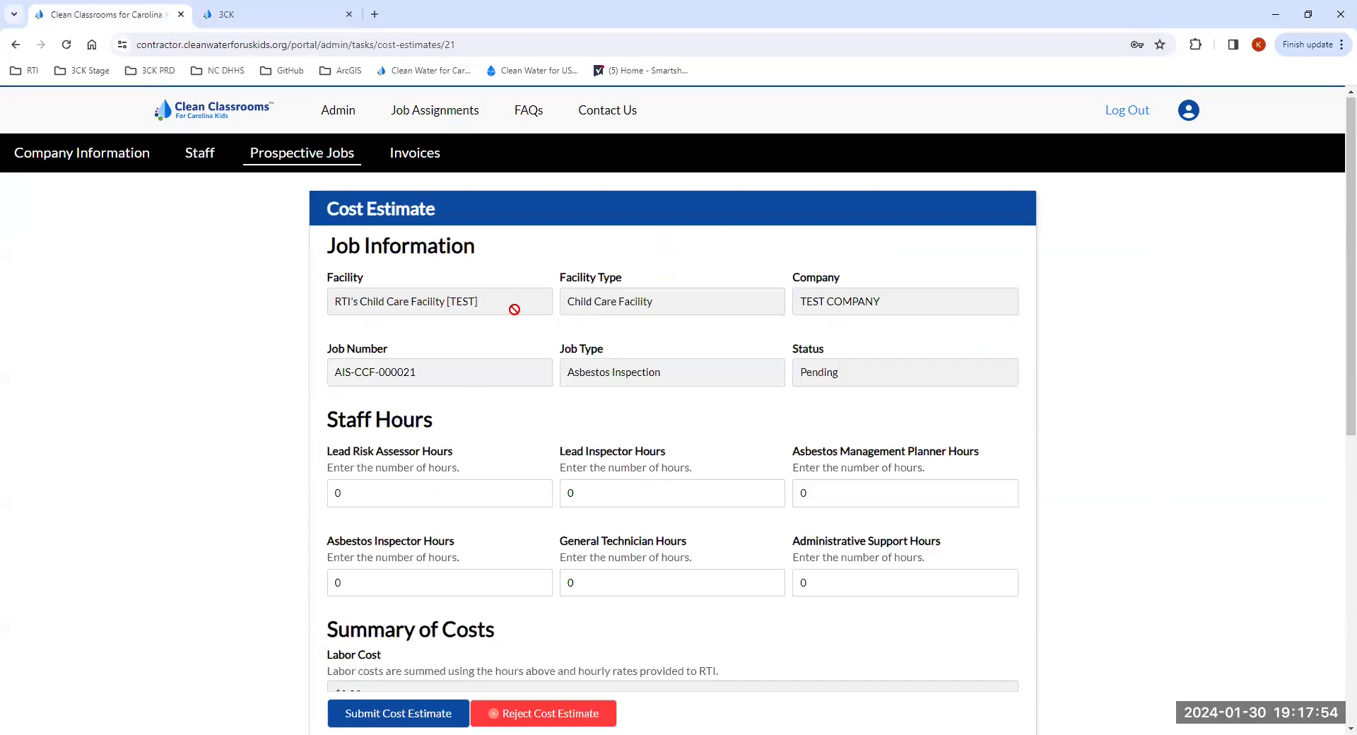
scroll(576, 286, down, 1)
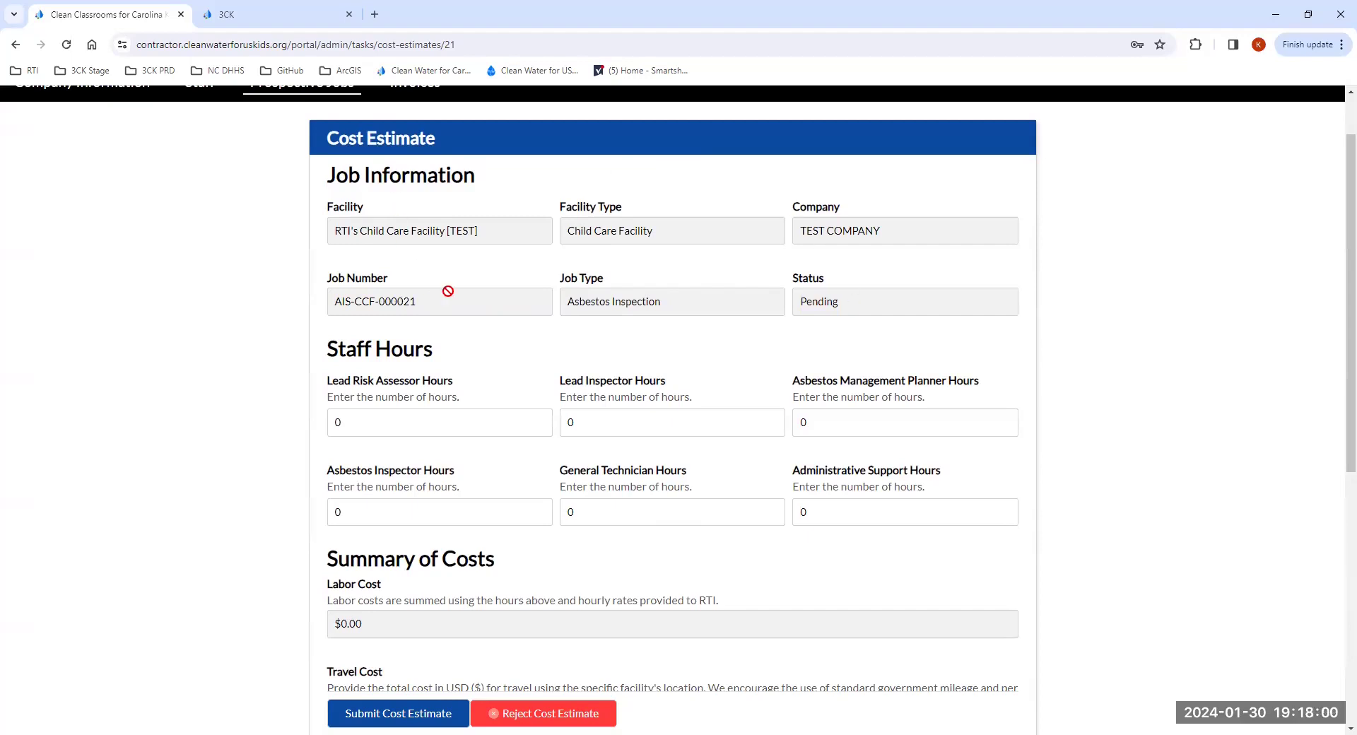
scroll(501, 282, down, 2)
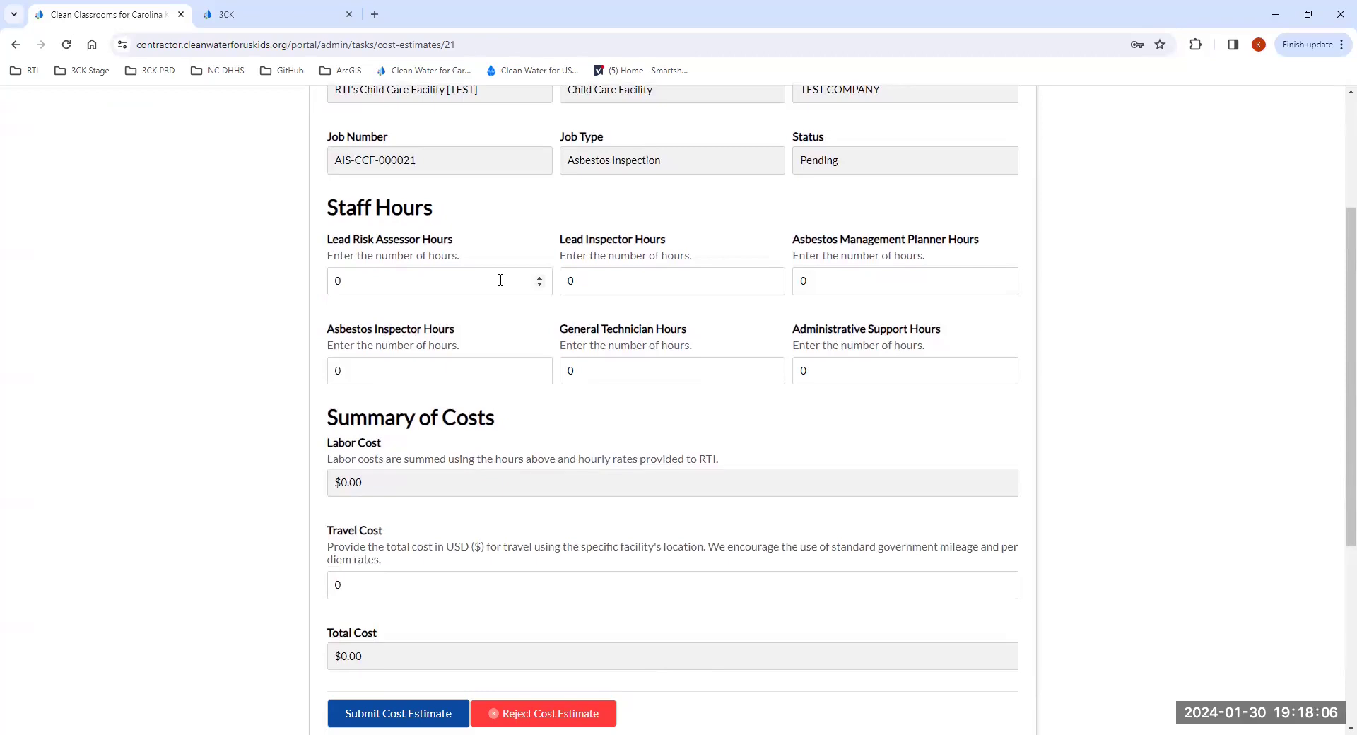
click(499, 274)
scroll(500, 277, down, 1)
double_click(798, 212)
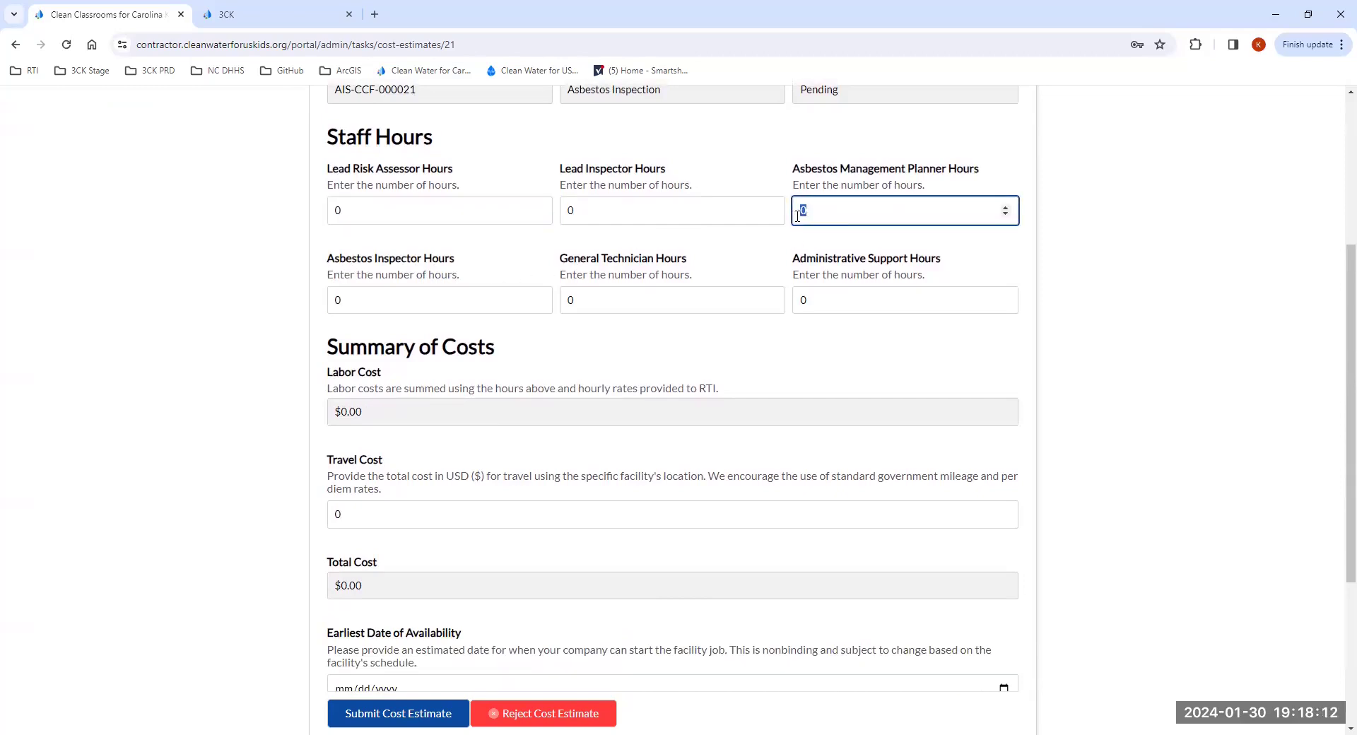
text(5)
double_click(330, 306)
text(10)
double_click(794, 304)
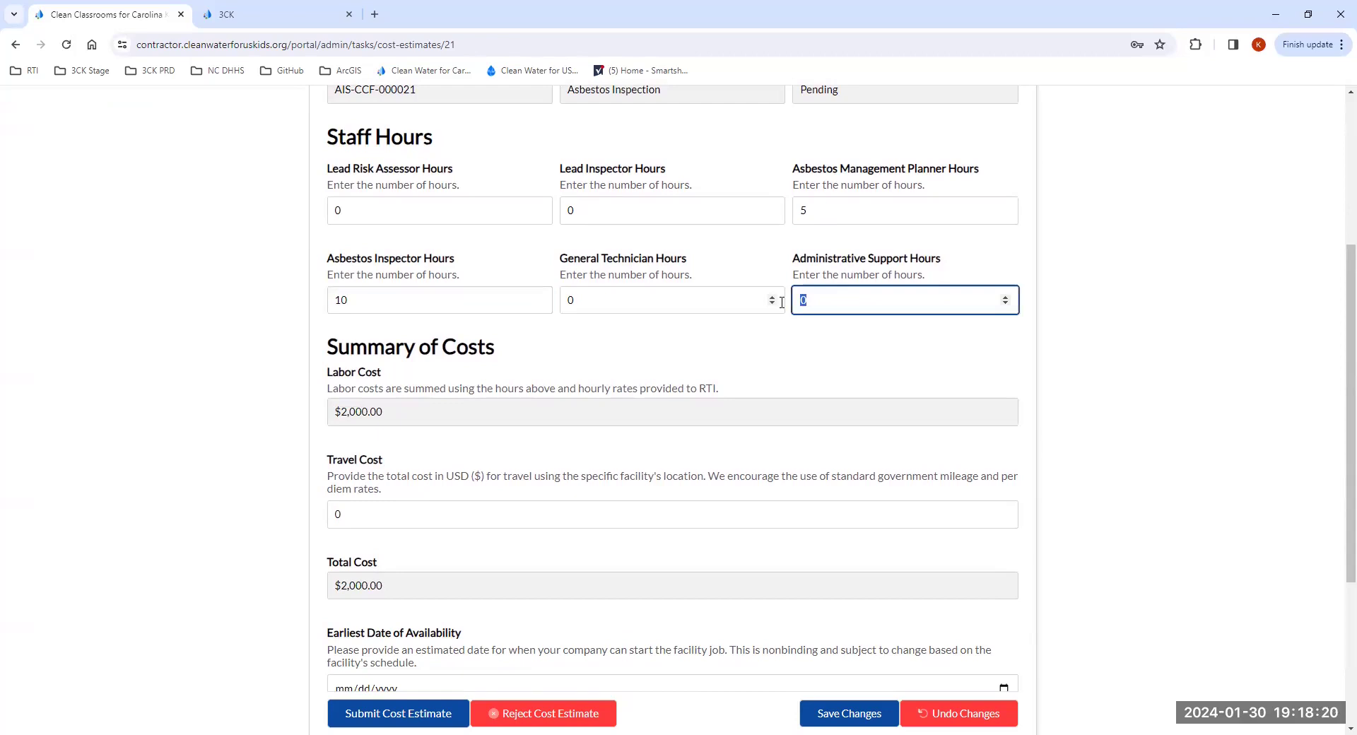
text(3)
- Set the travel cost of the estimate to 150 dollars
scroll(375, 468, down, 1)
double_click(335, 444)
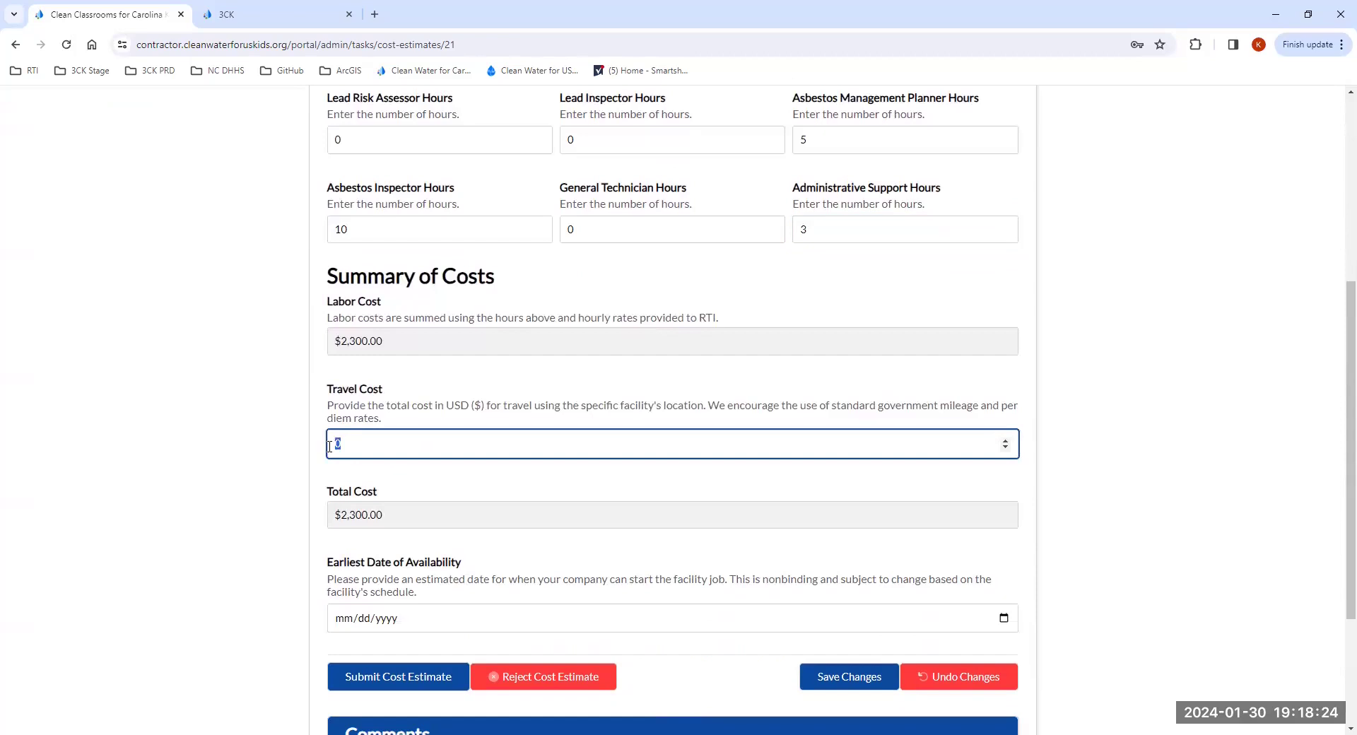
text(150)
scroll(478, 378, down, 1)
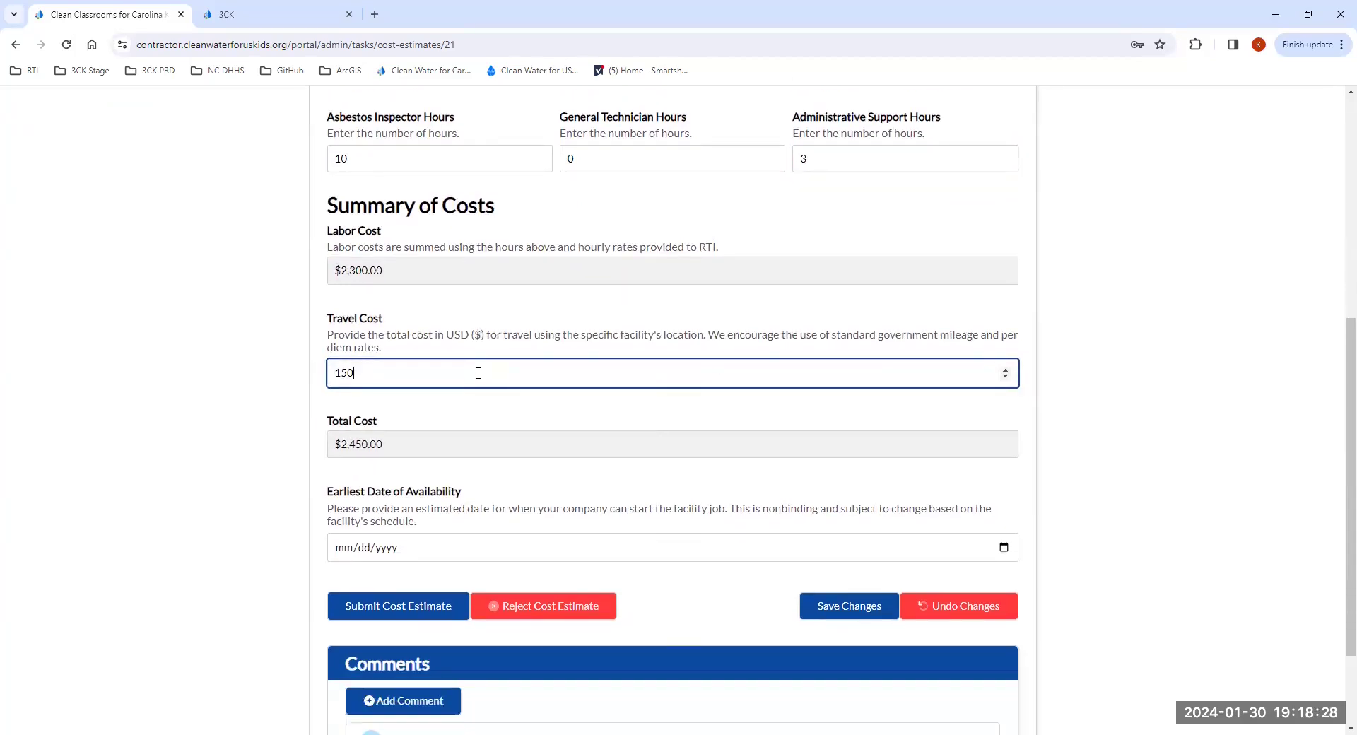
- Set the earliest date of availability for the job to 02/05/2024
scroll(477, 373, down, 1)
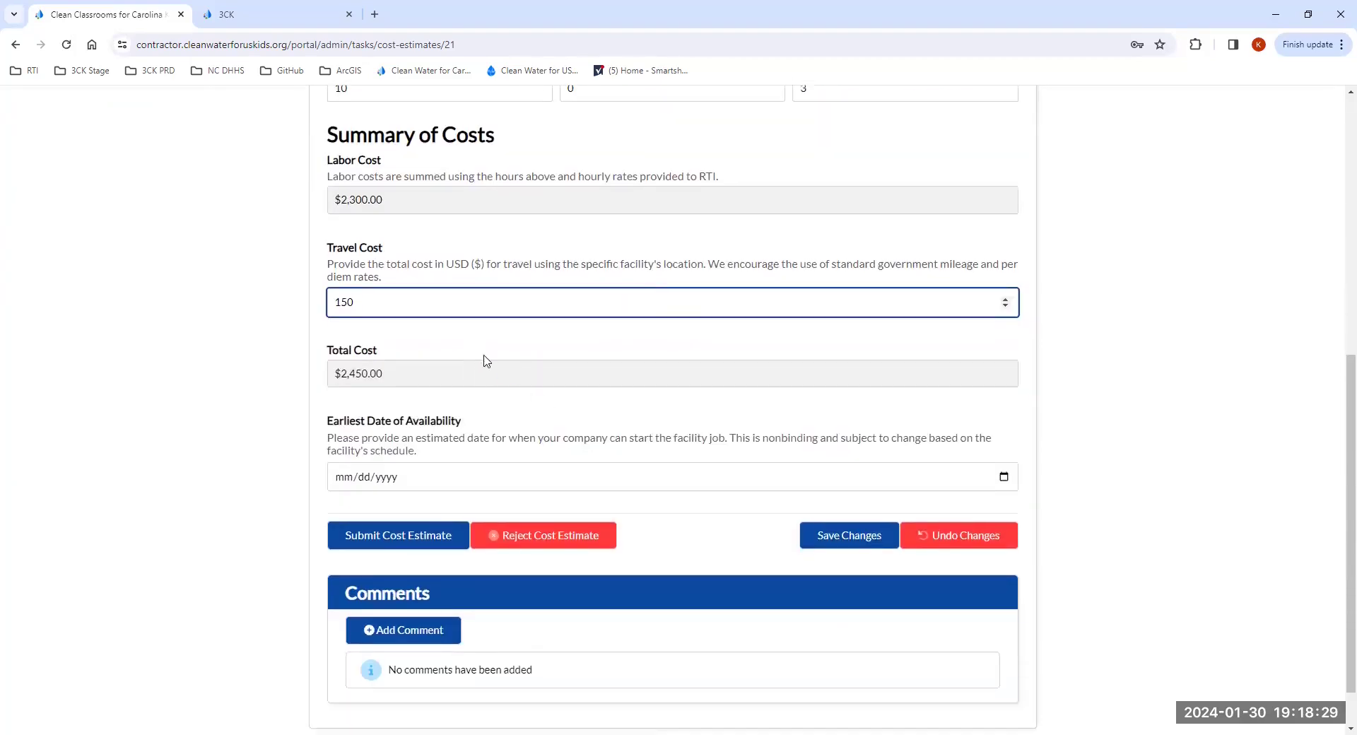
click(1003, 477)
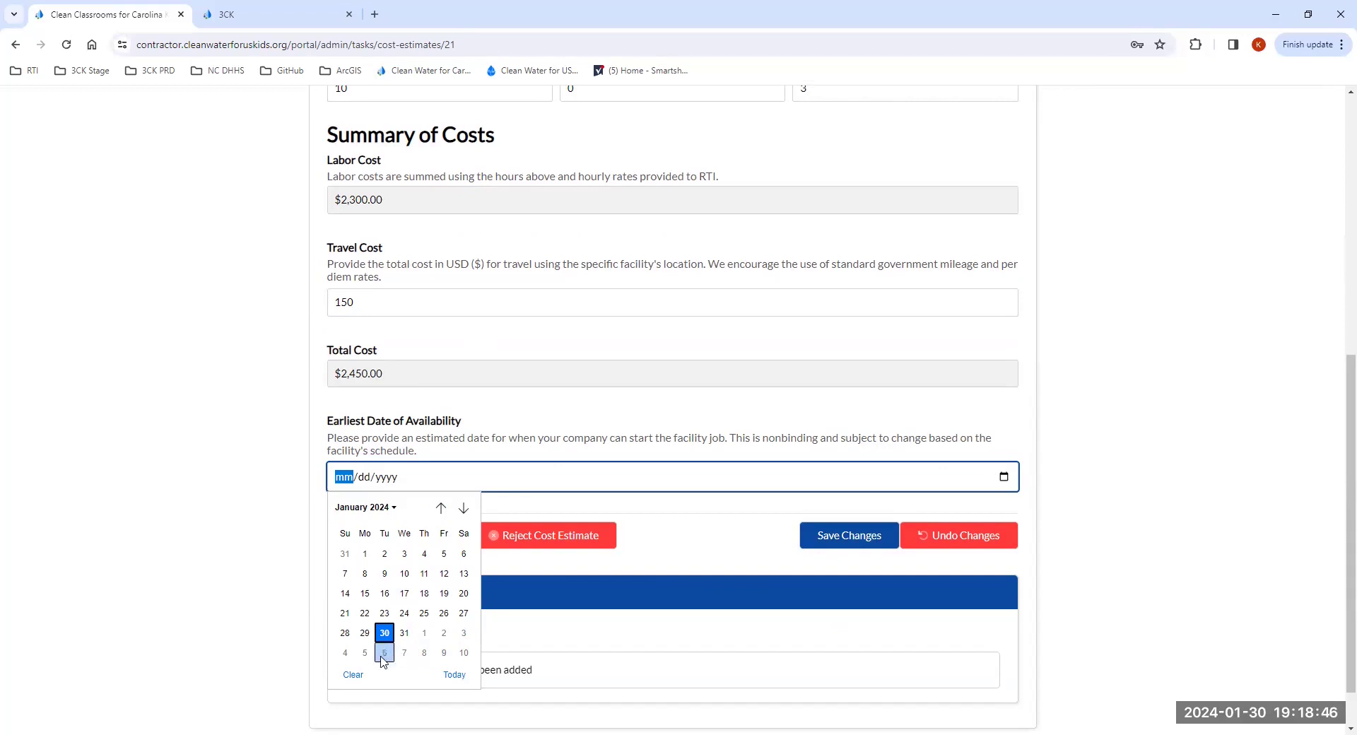
scroll(371, 657, down, 1)
click(364, 628)
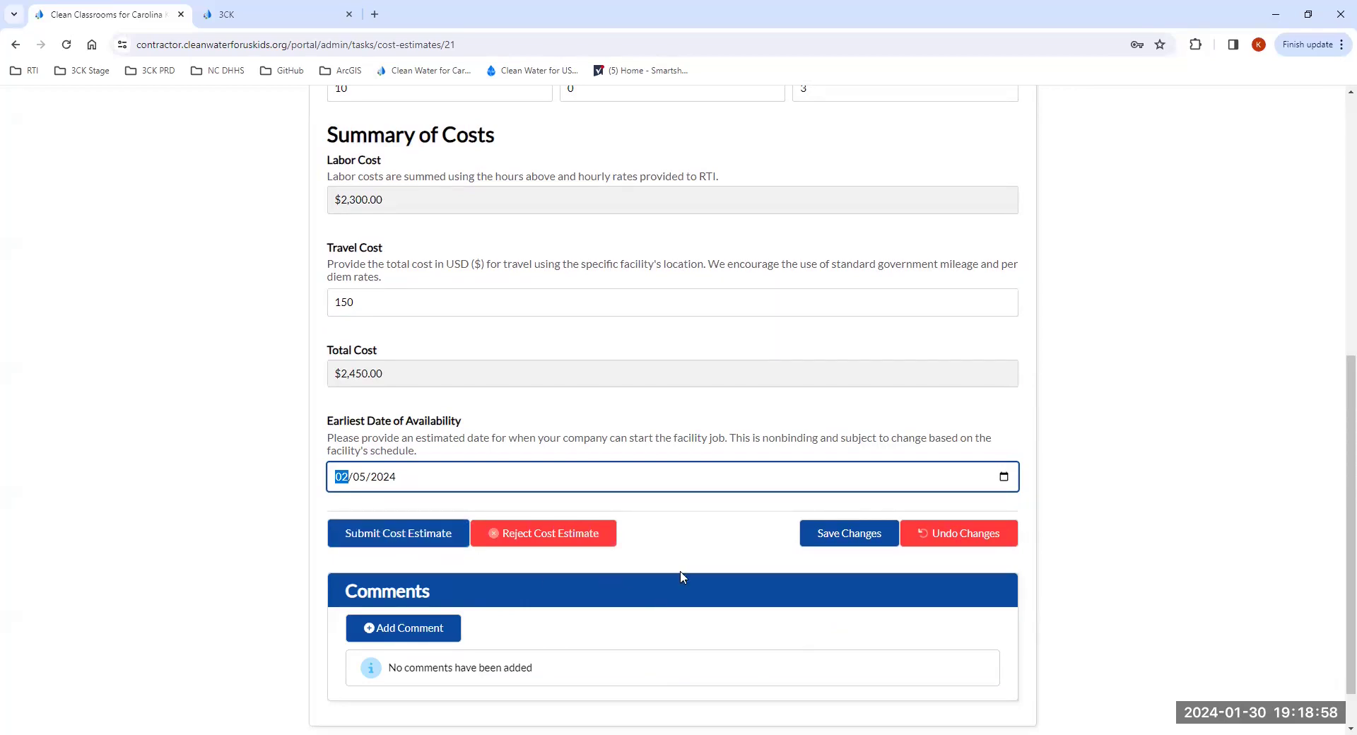
- Save the changes to the cost estimate and submit it, confirming the submission
scroll(712, 519, up, 1)
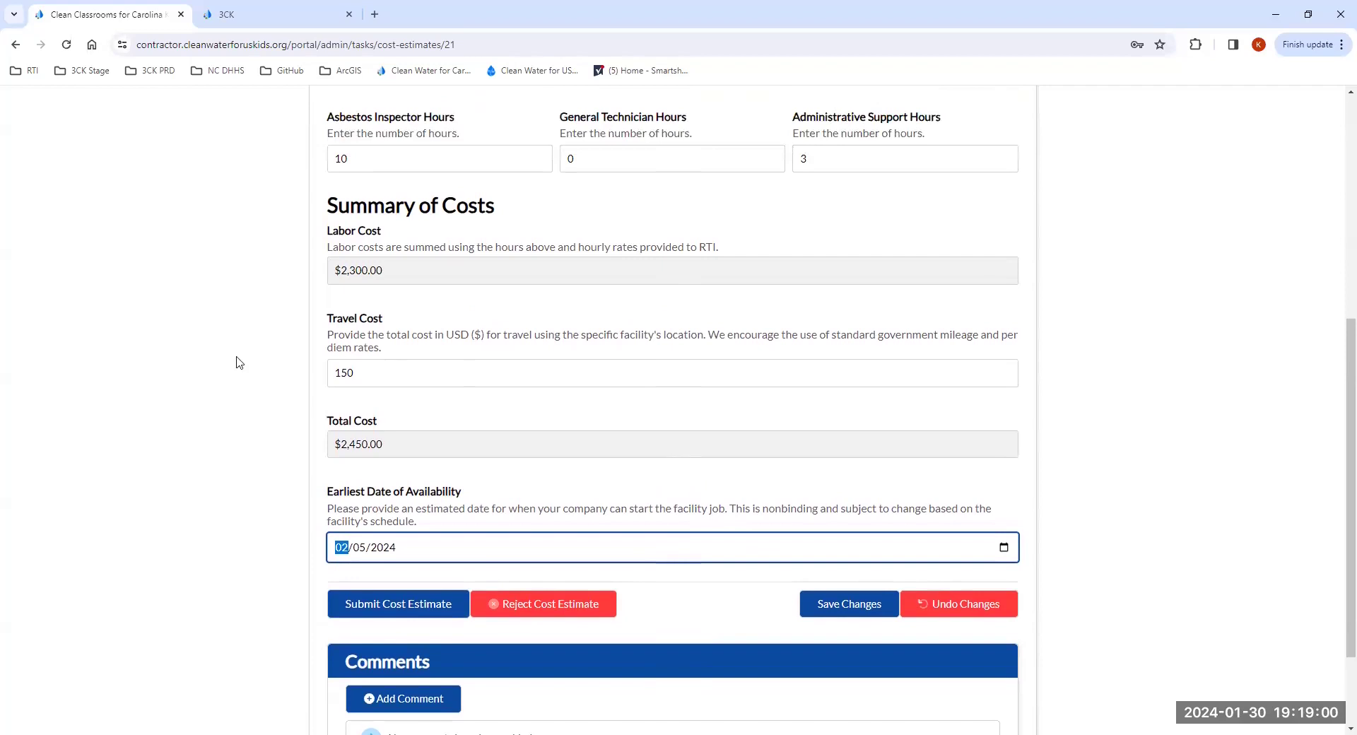
click(834, 606)
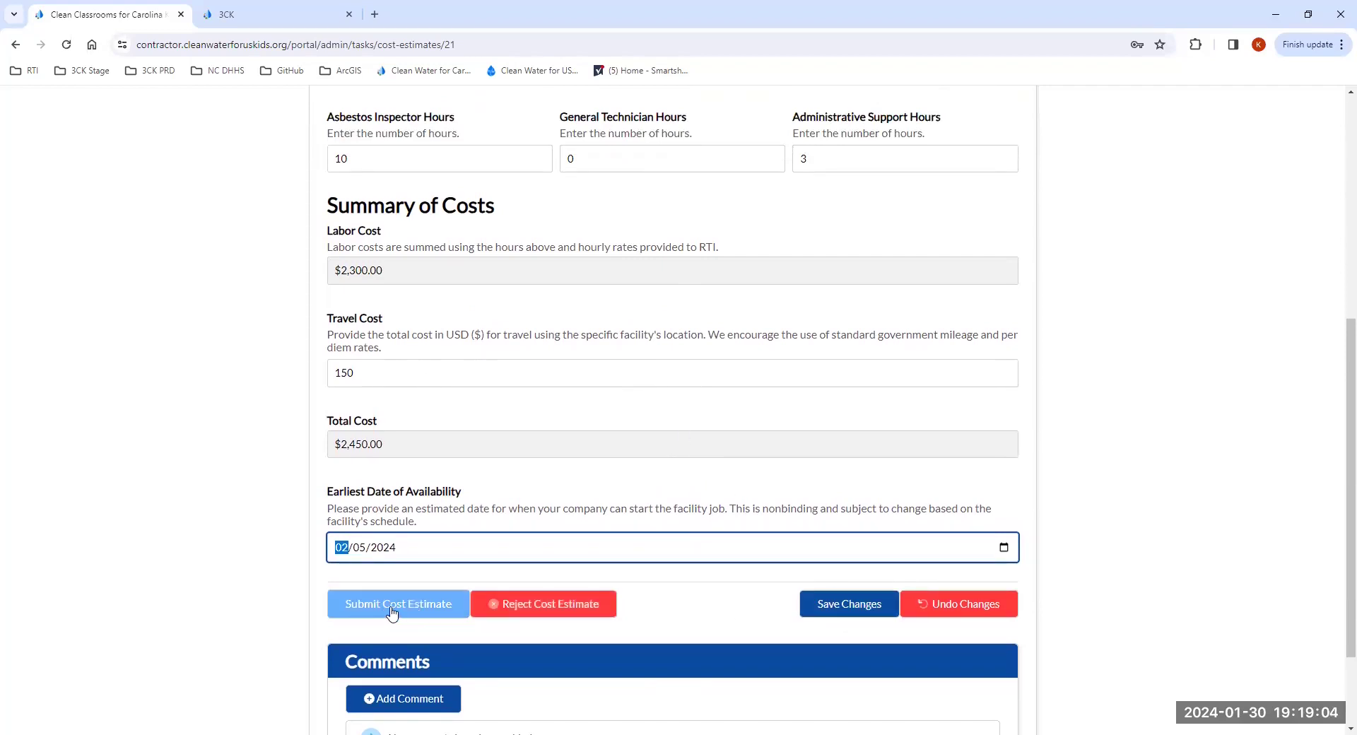
click(824, 603)
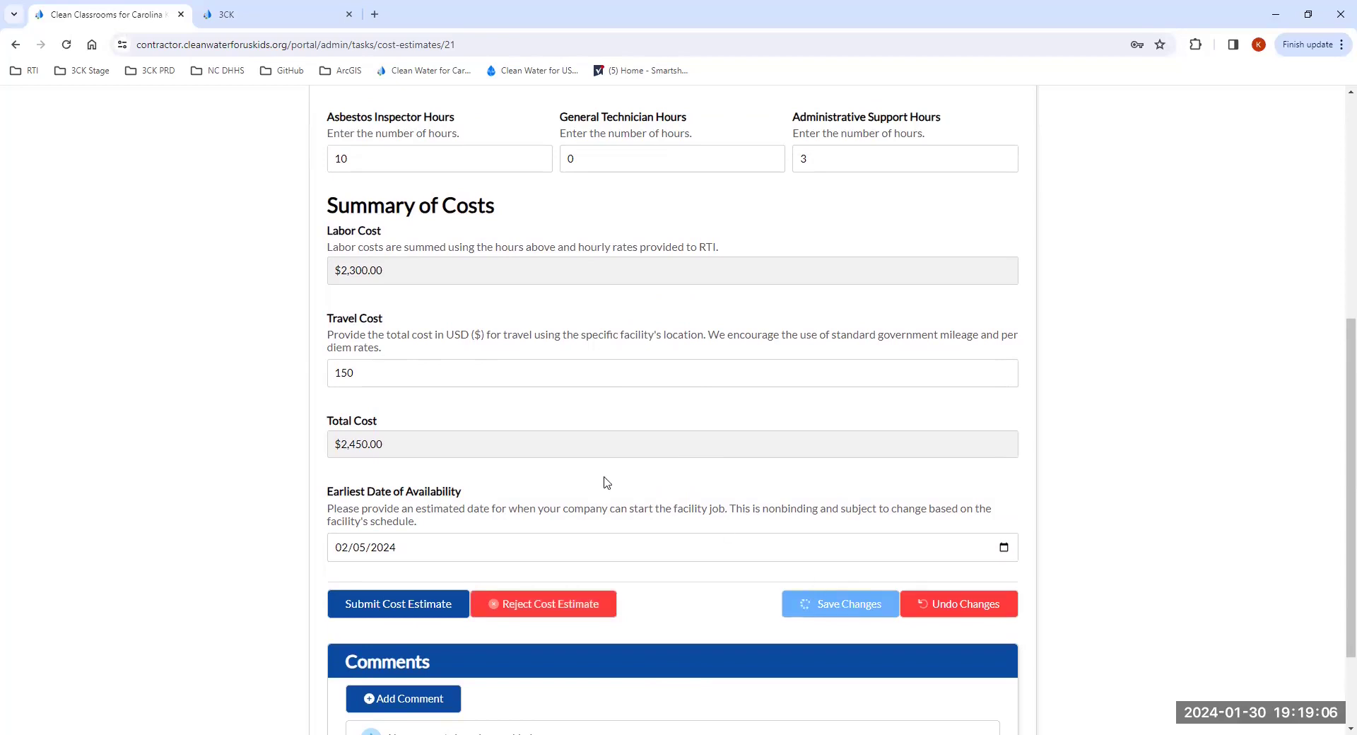
click(409, 609)
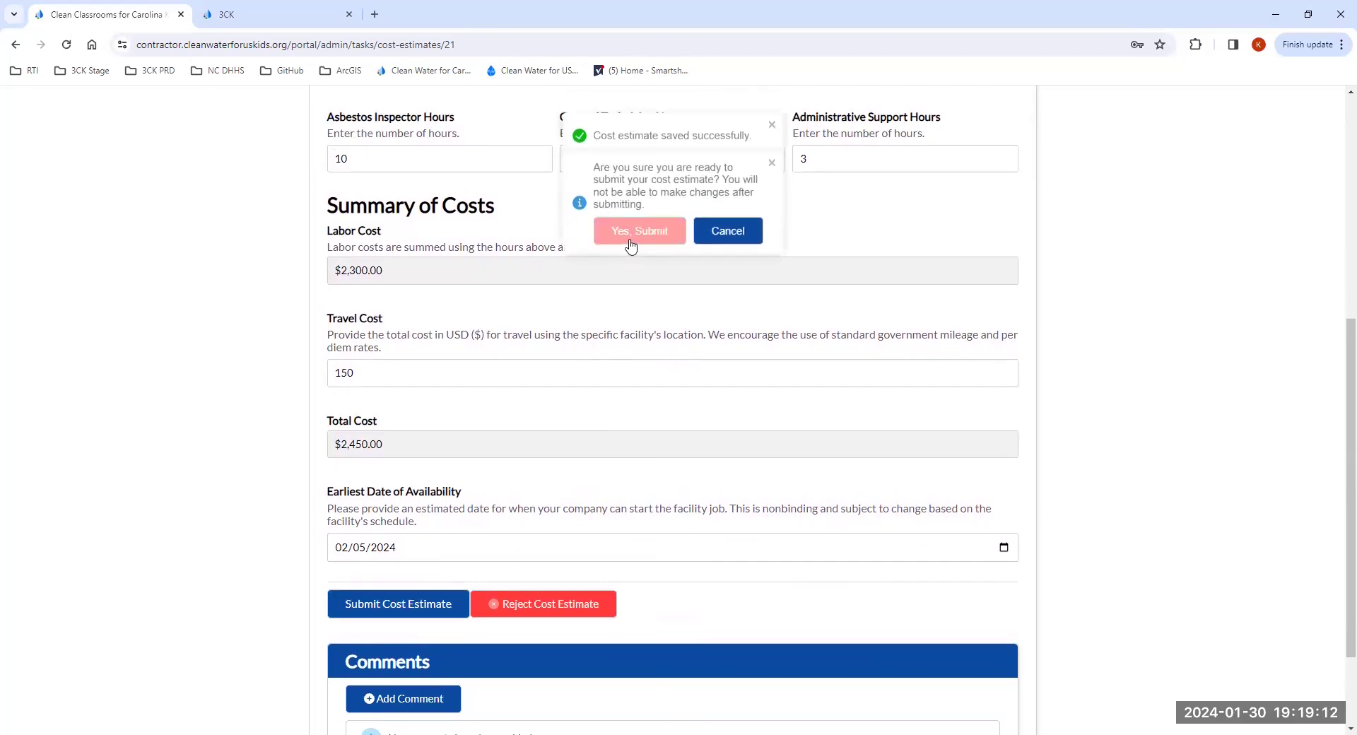
click(631, 197)
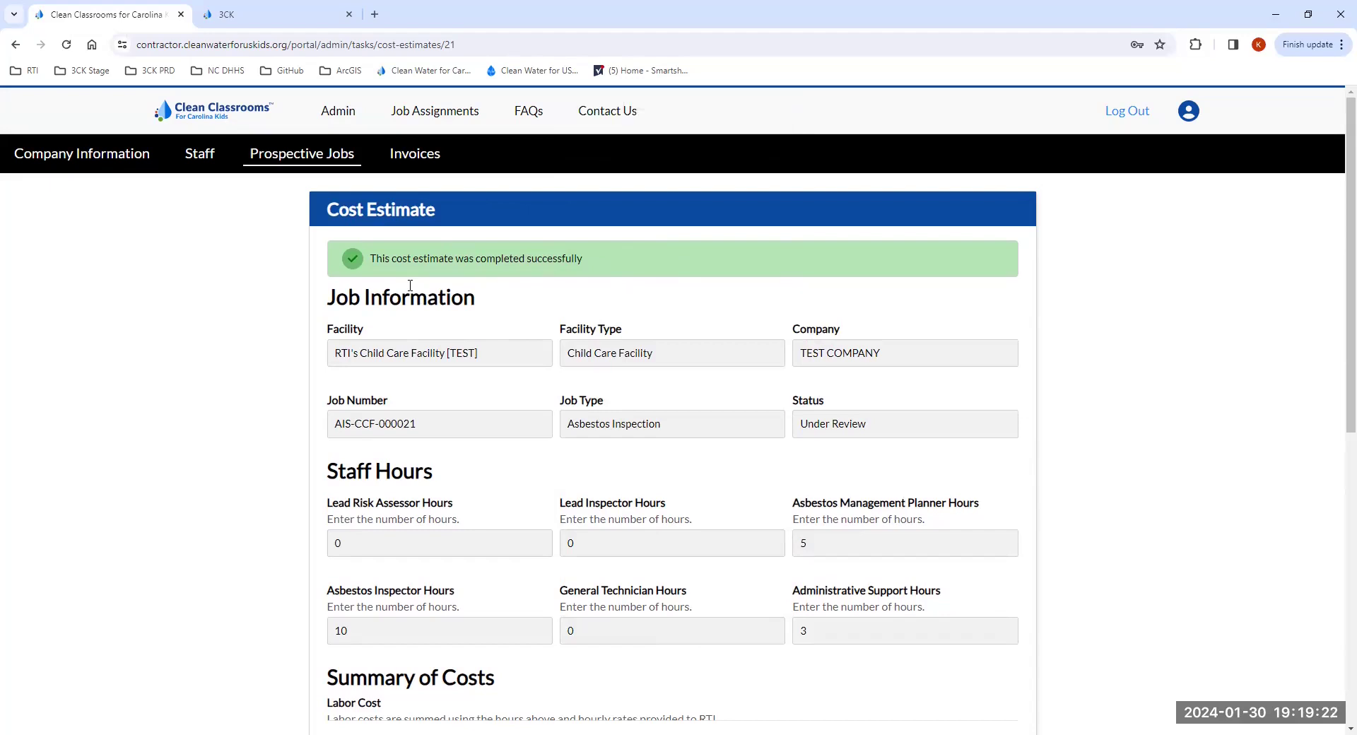
- Return to the cost estimates list, filter it by Under Review status, and look over the available status options
click(17, 45)
click(19, 44)
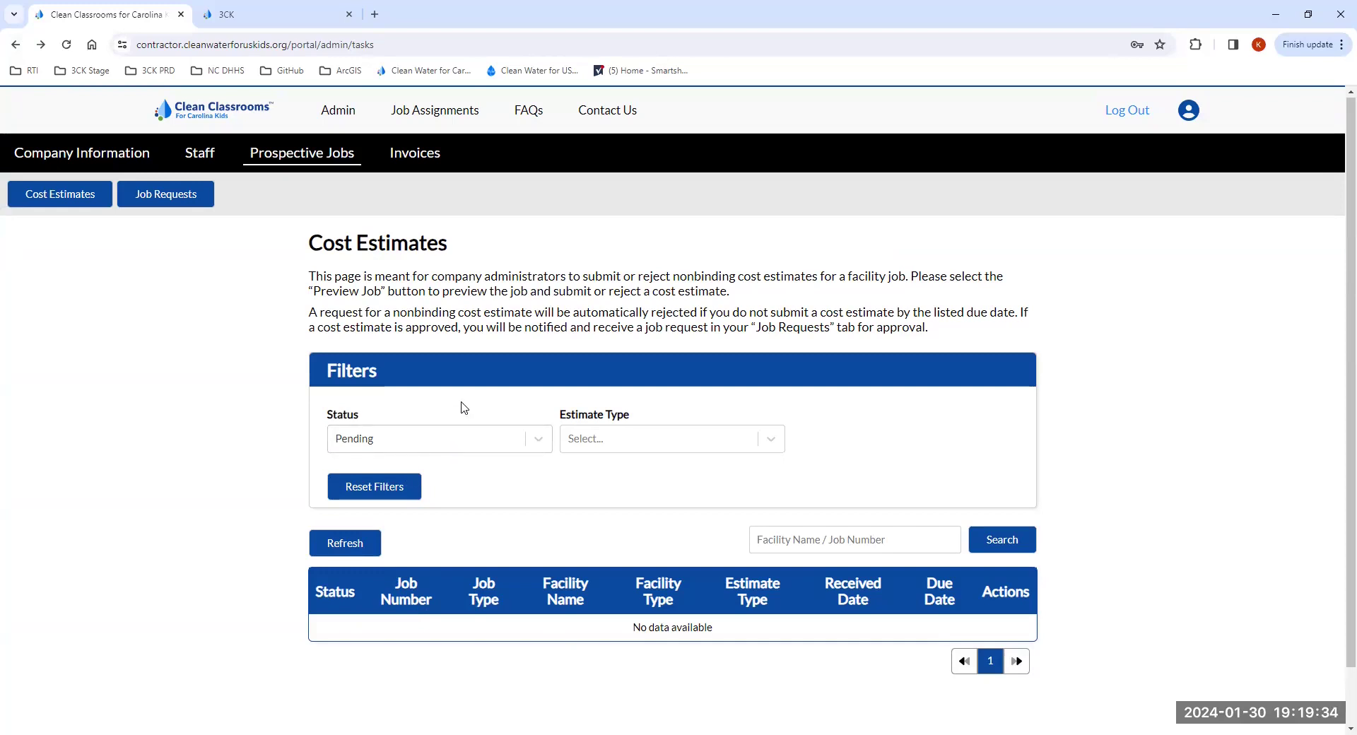
scroll(465, 408, down, 1)
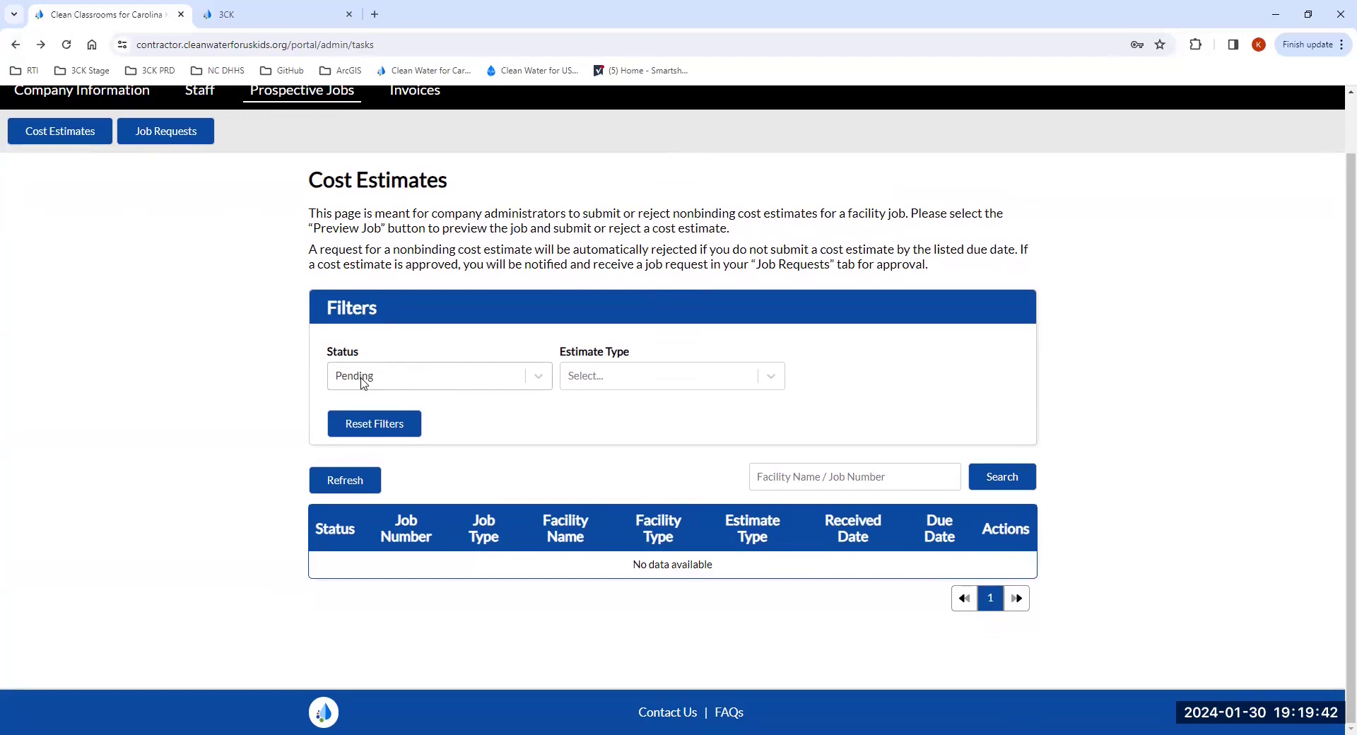
click(400, 382)
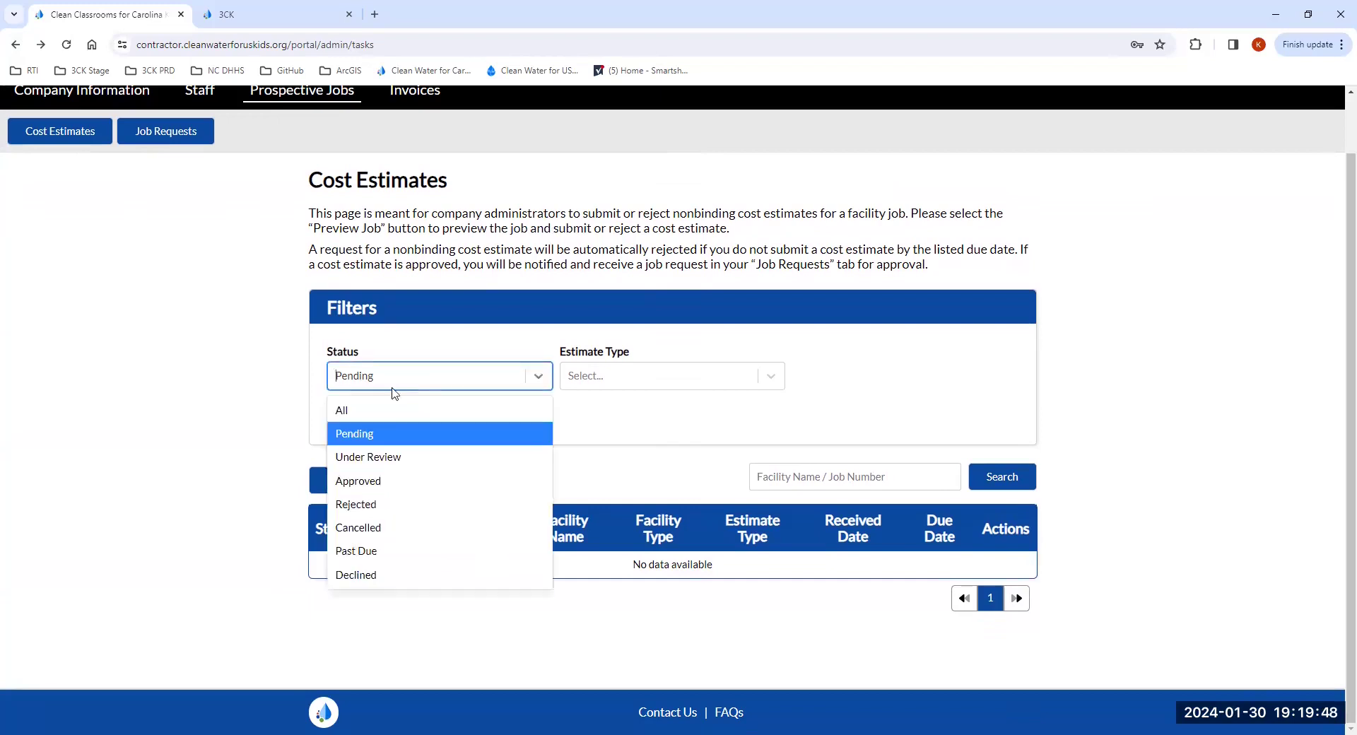
click(382, 463)
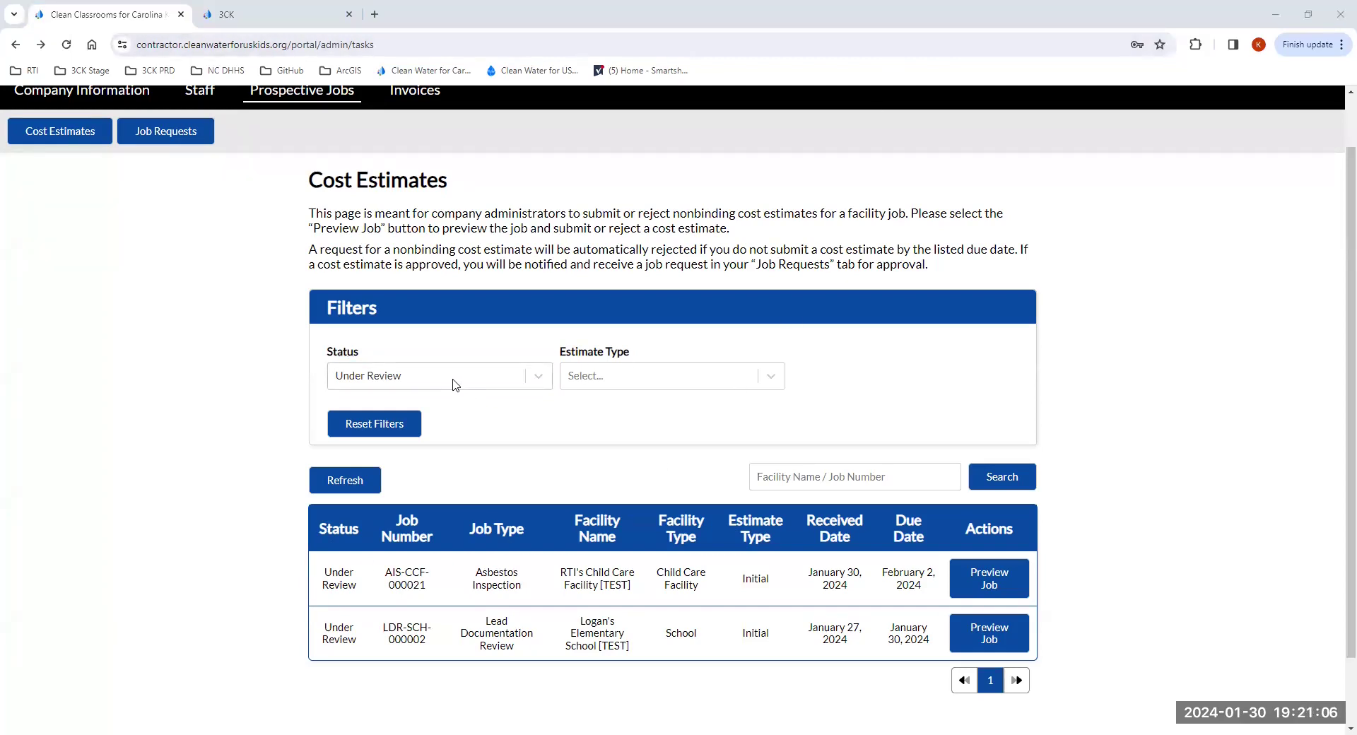
click(441, 381)
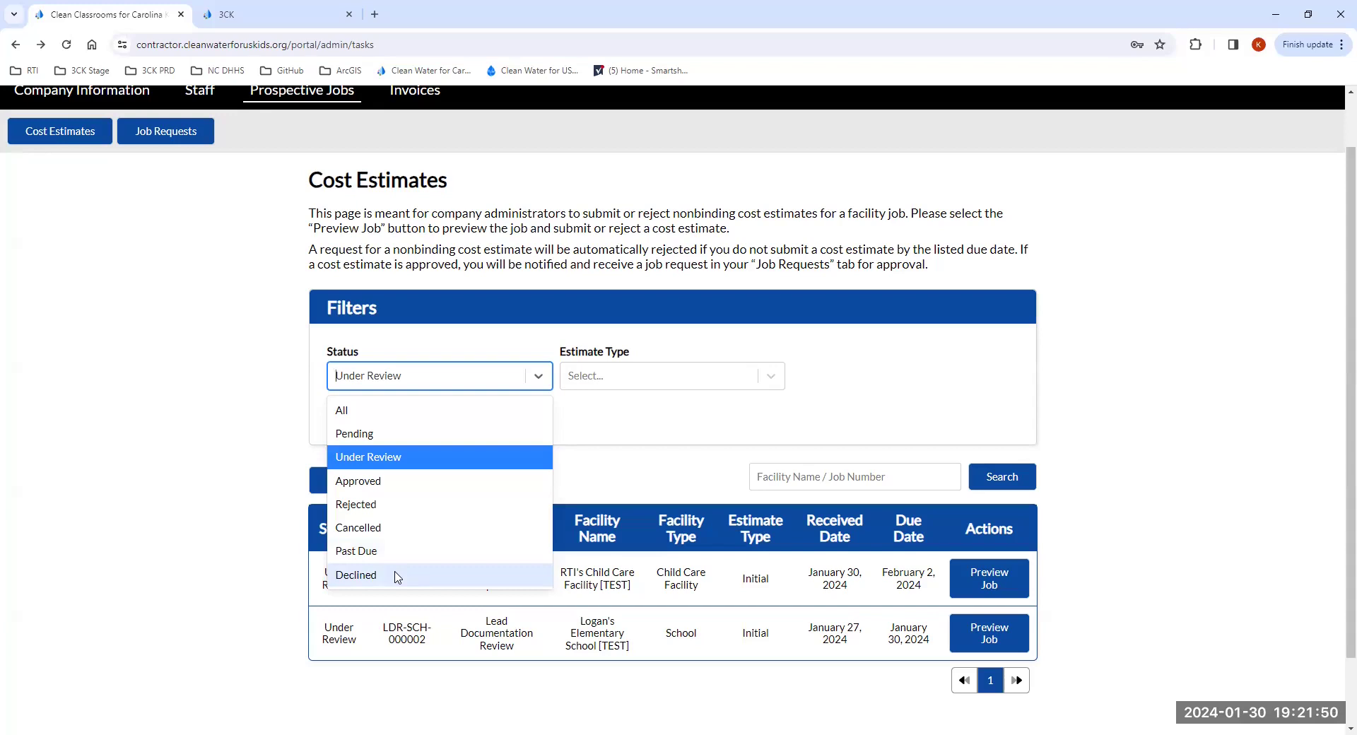
click(596, 416)
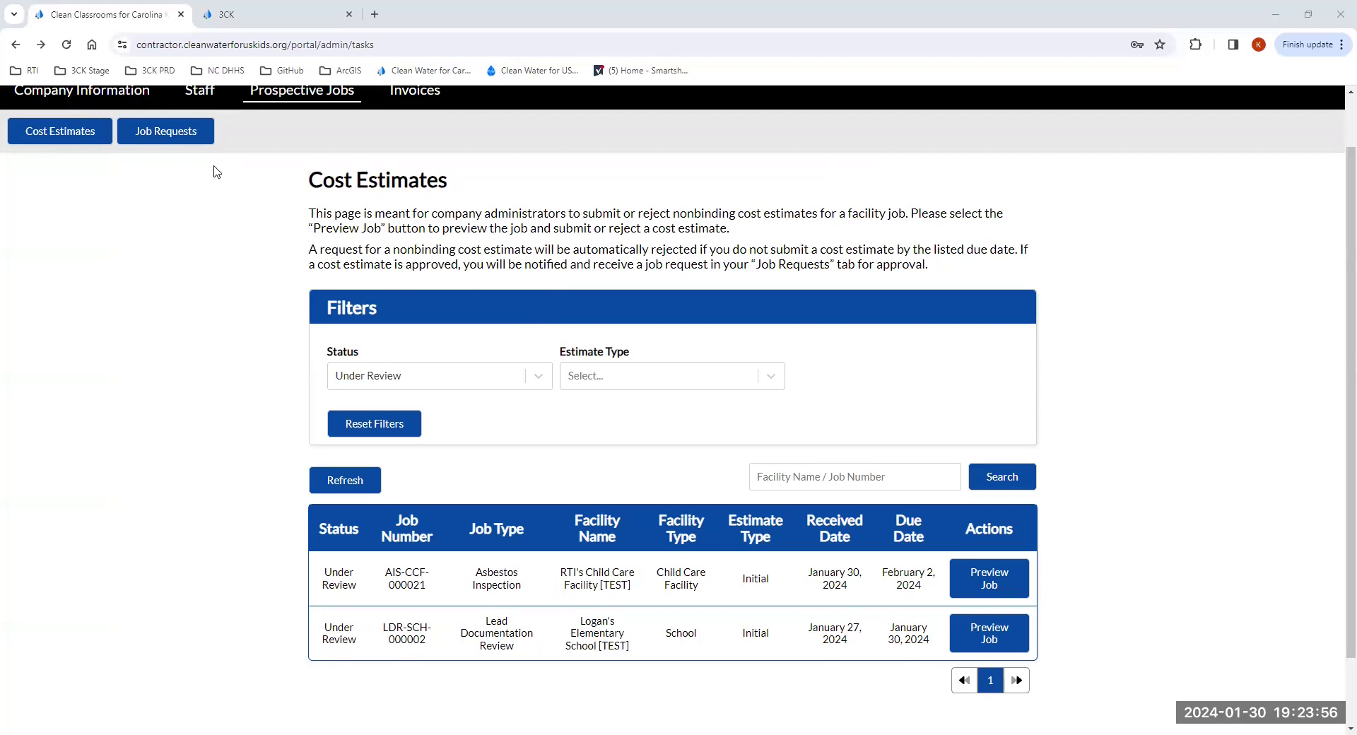
- Accept the asbestos inspection job request for RTI's Child Care Facility [TEST] and open the company's job assignments
click(180, 145)
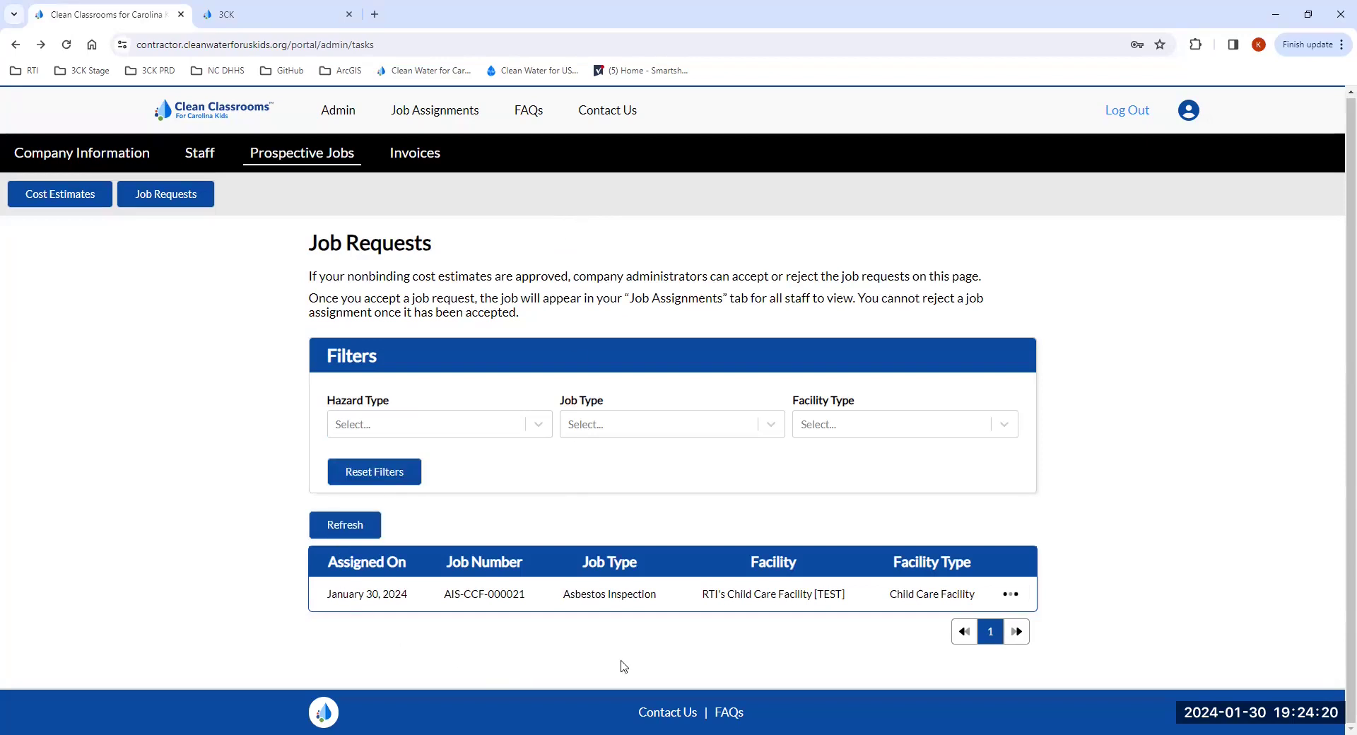
click(169, 200)
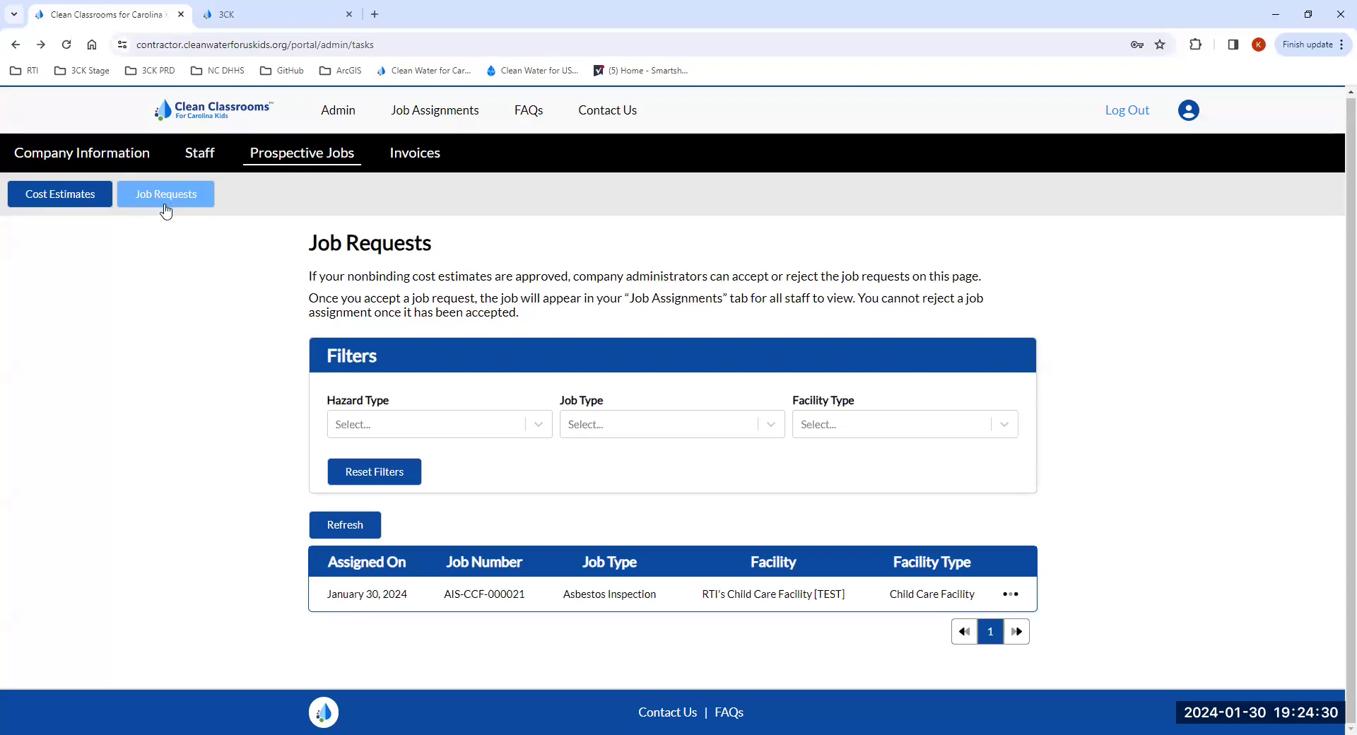
click(1010, 596)
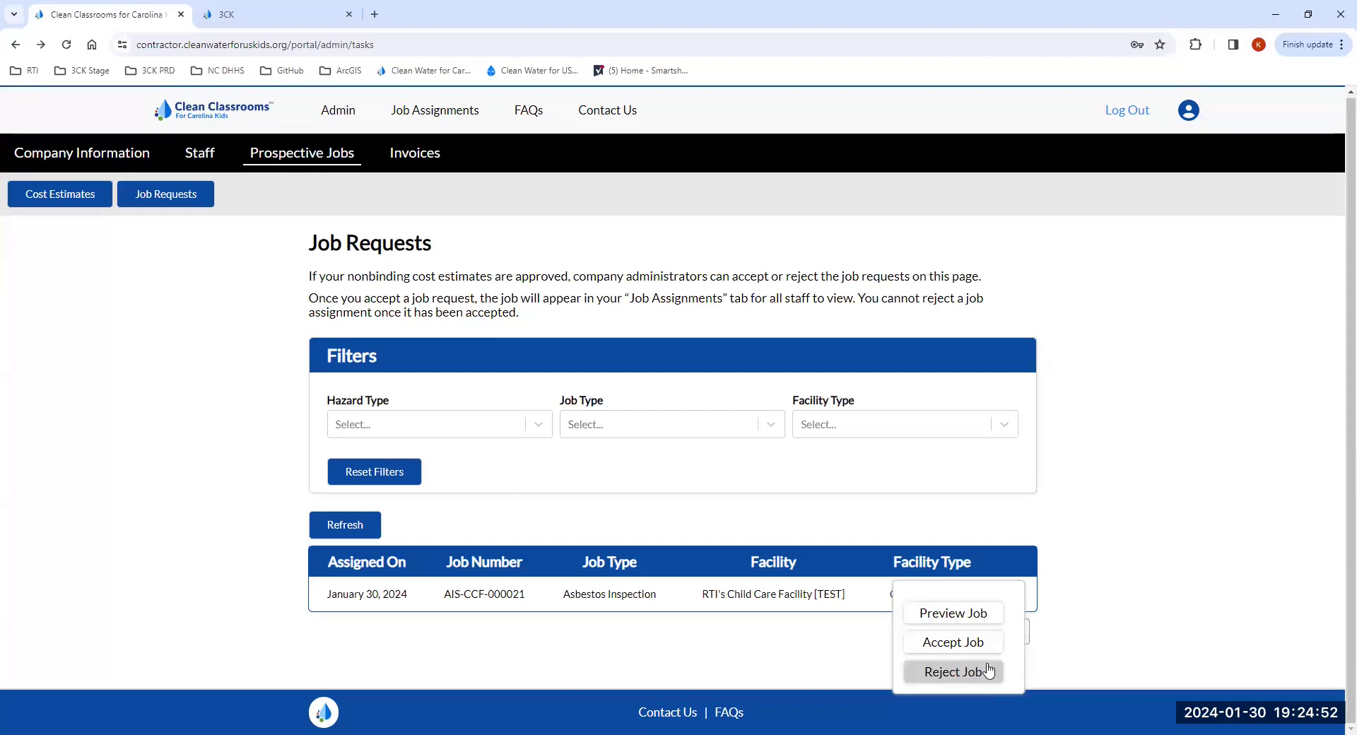
click(956, 644)
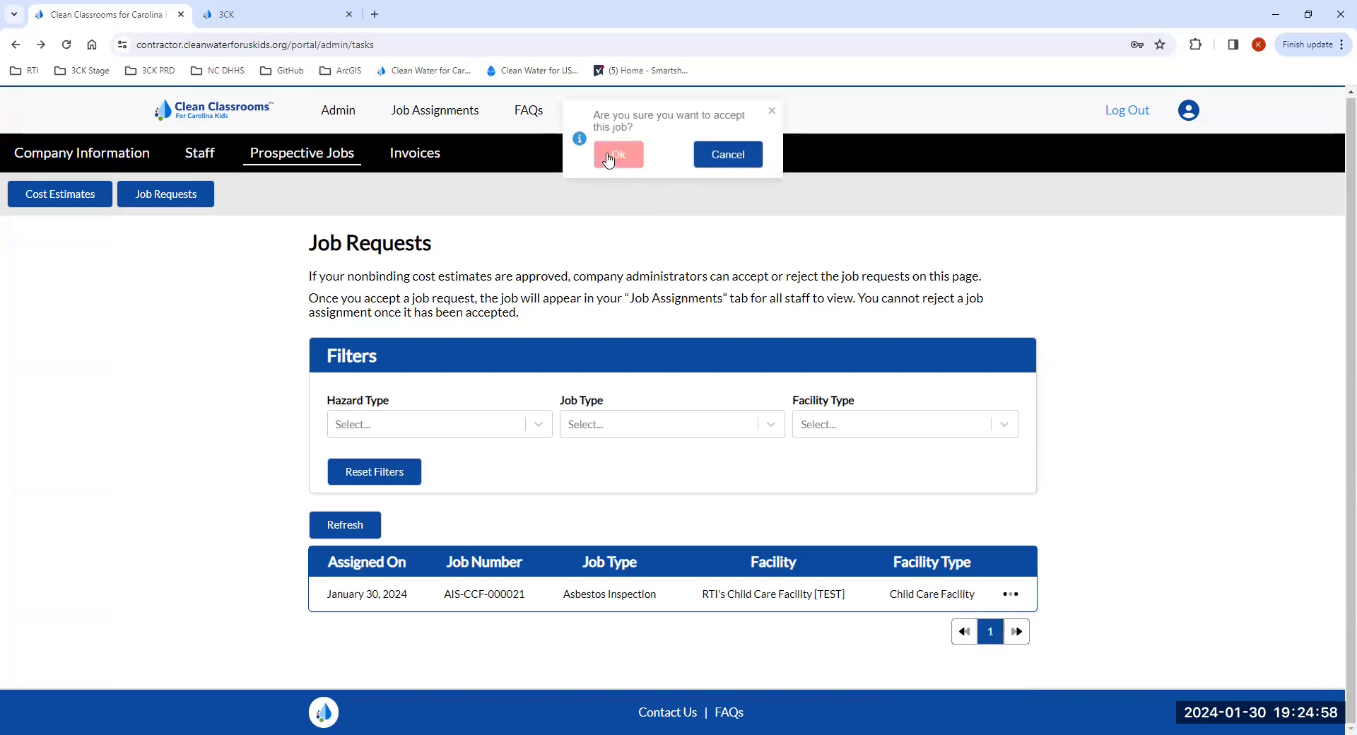
click(610, 157)
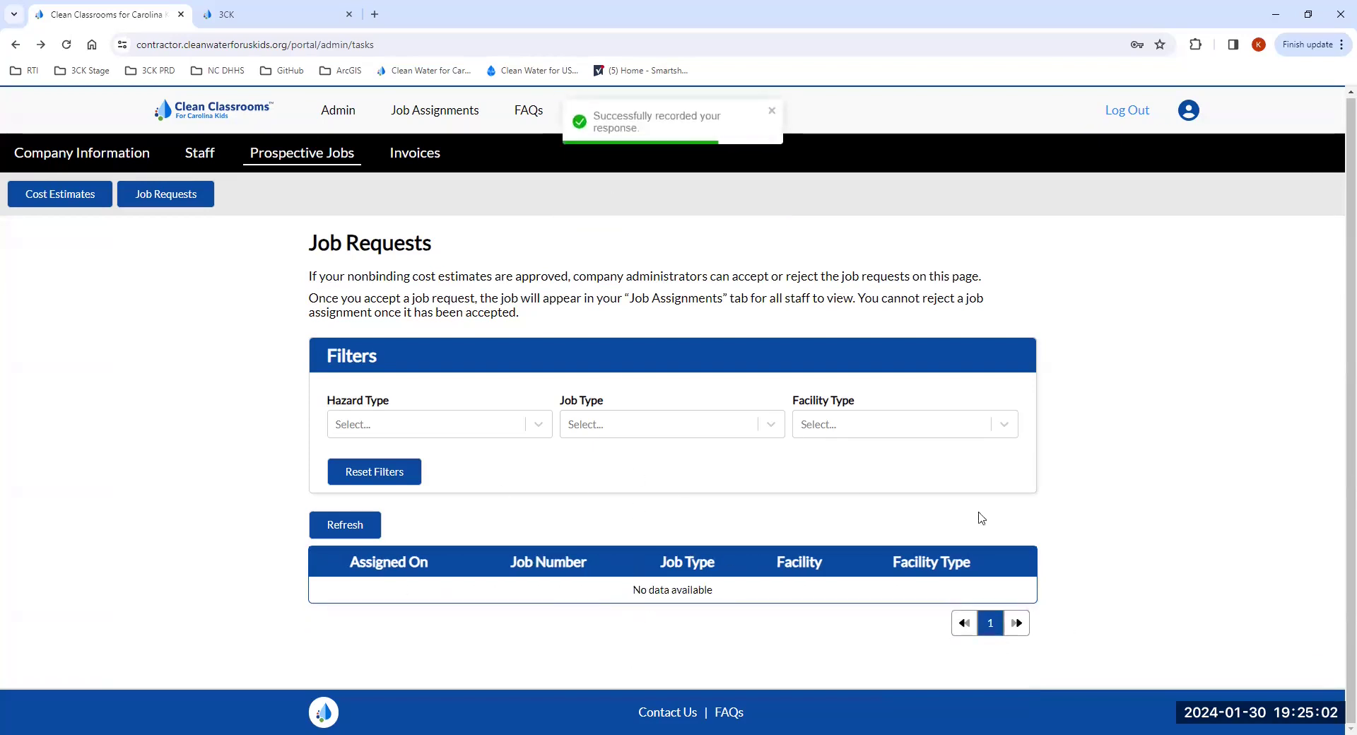
click(423, 122)
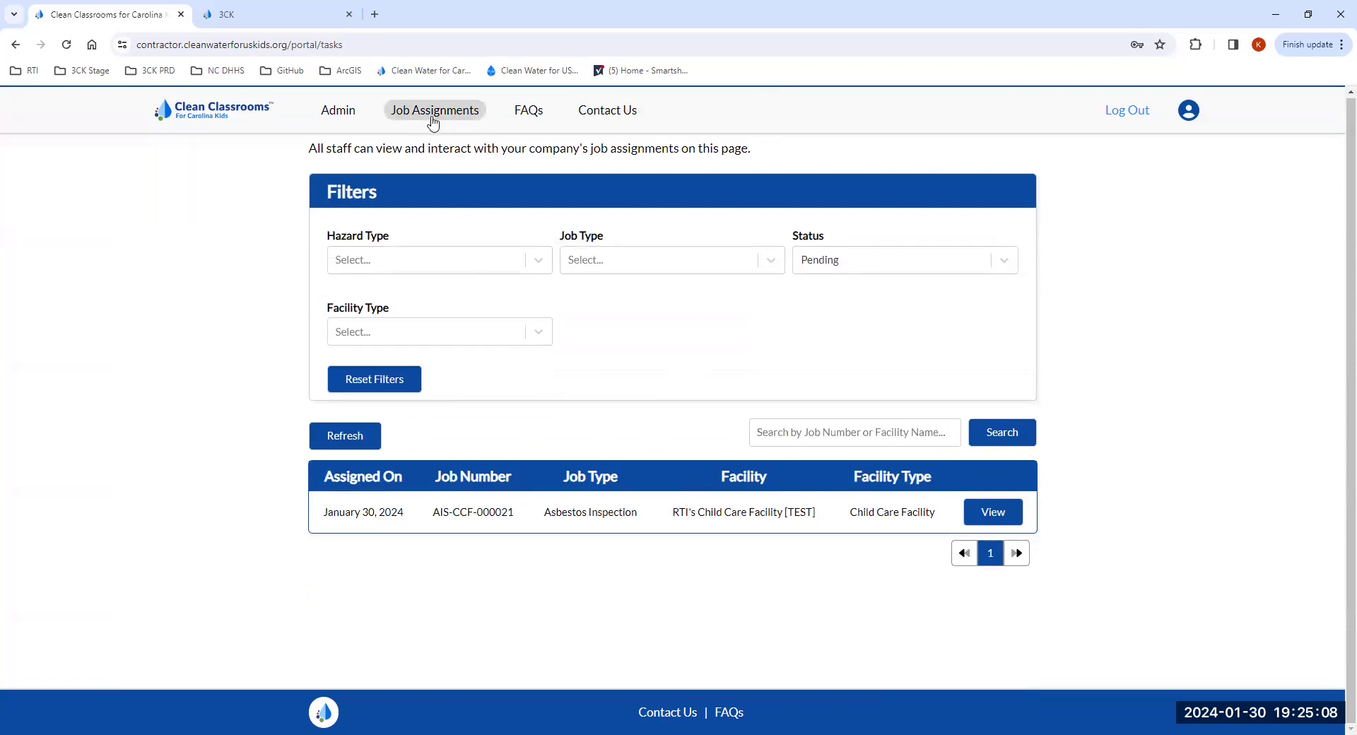